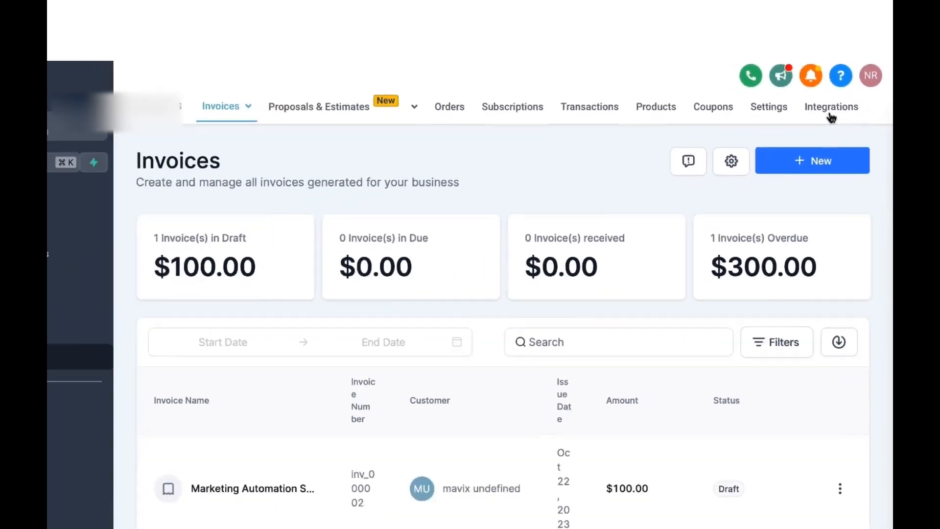
Open the payment integrations and review the available payment providers, including NMI, Authorize.net, Stripe and PayPal
click(829, 116)
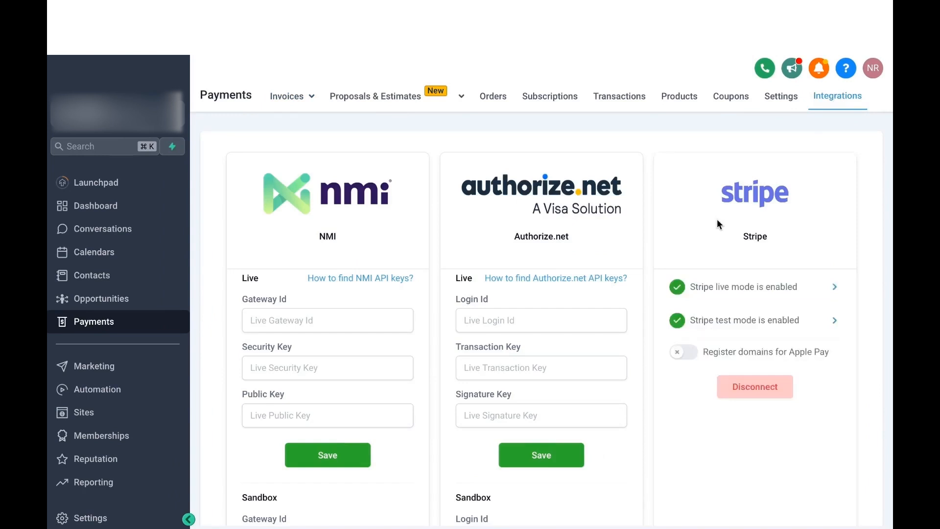
scroll(681, 233, down, 6)
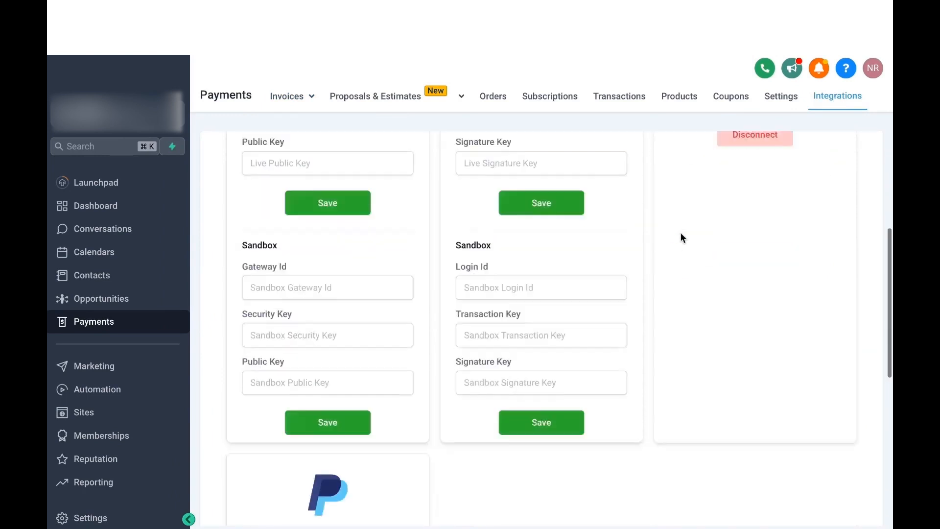
scroll(675, 190, up, 6)
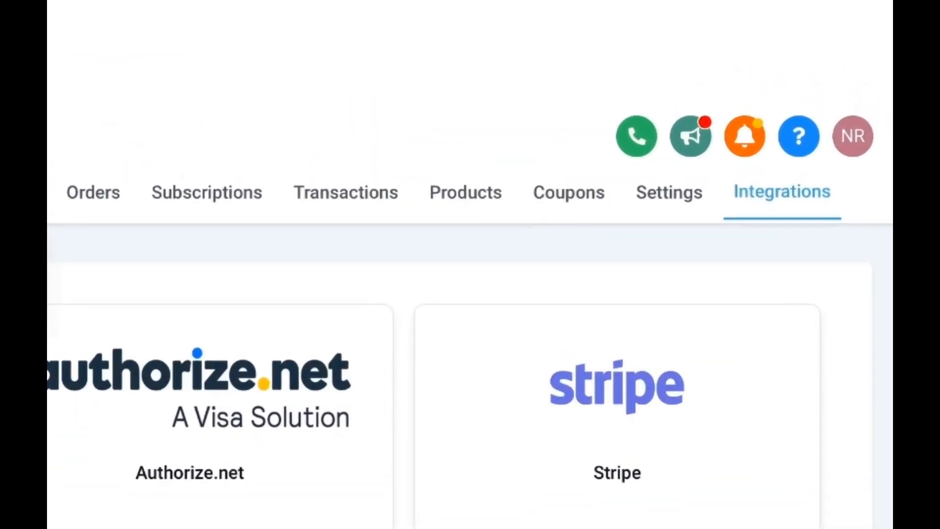
Enable automatic sales receipts for payments in the payment settings
click(661, 195)
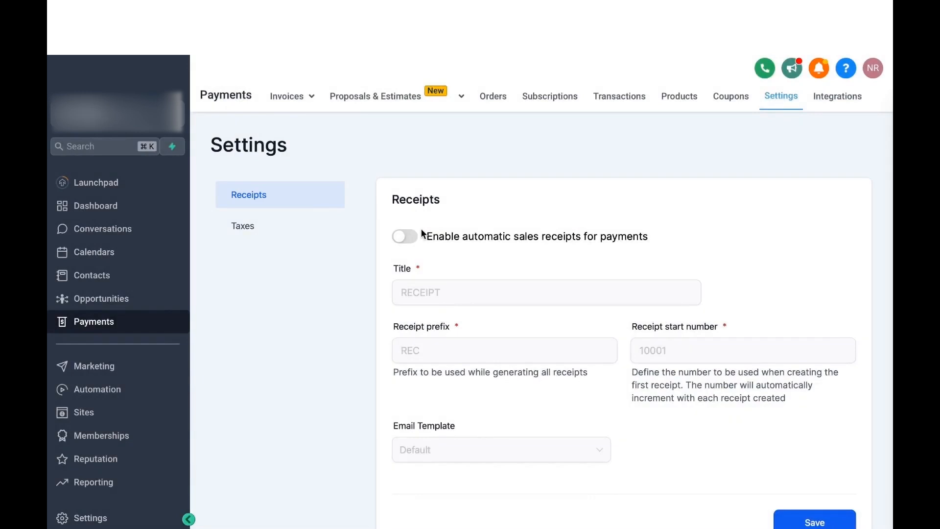
click(410, 237)
scroll(436, 310, down, 1)
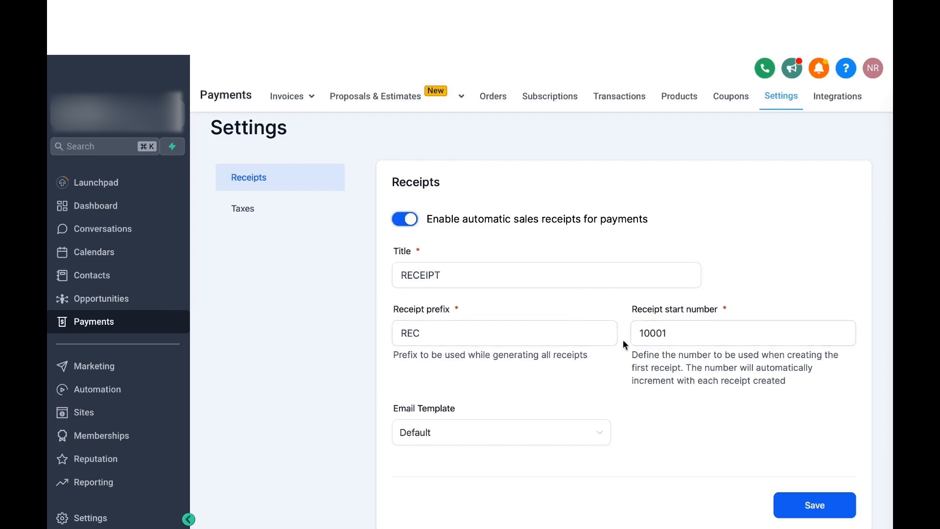
scroll(489, 342, down, 1)
Set the receipt email template to Pulse Marketing and save the receipt settings
click(431, 417)
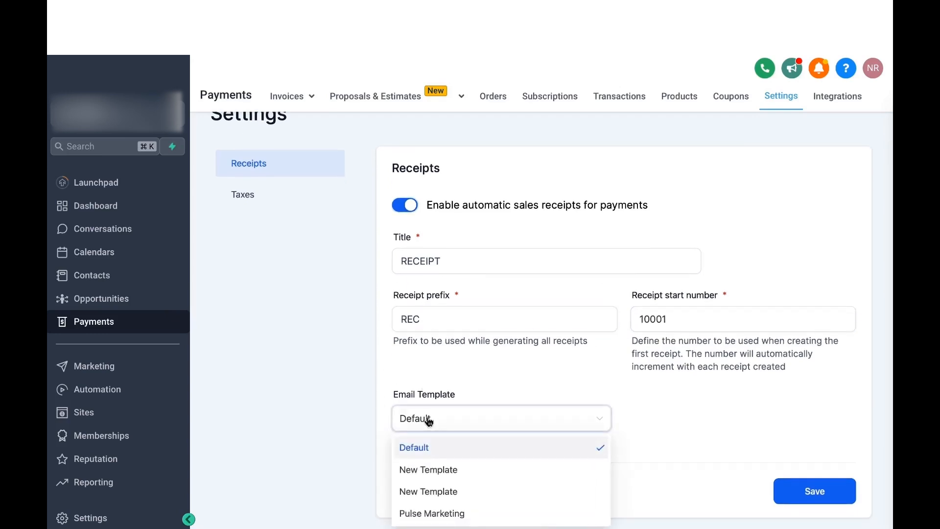
click(452, 400)
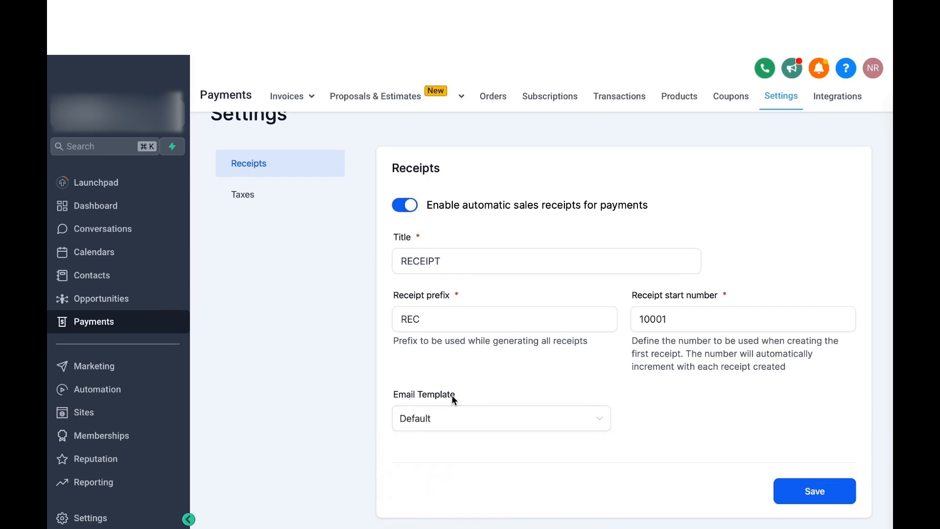
click(445, 412)
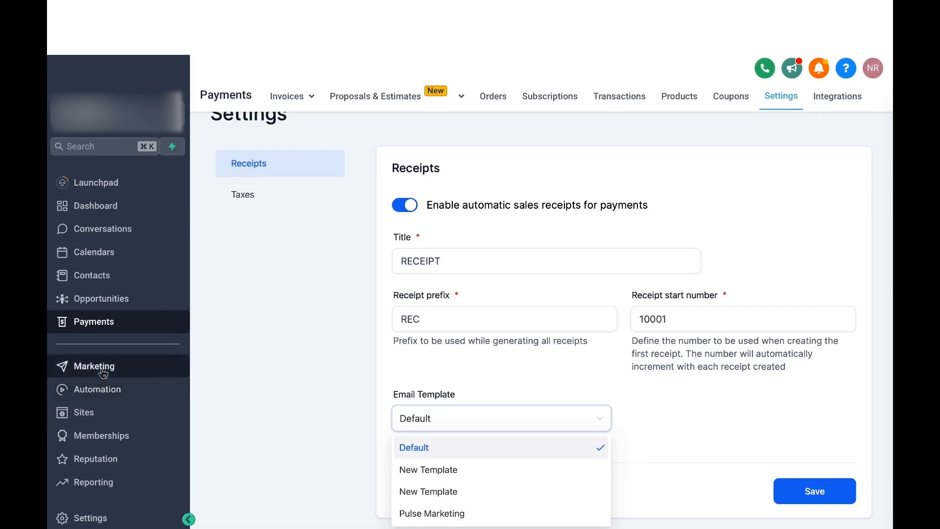
click(451, 513)
click(803, 489)
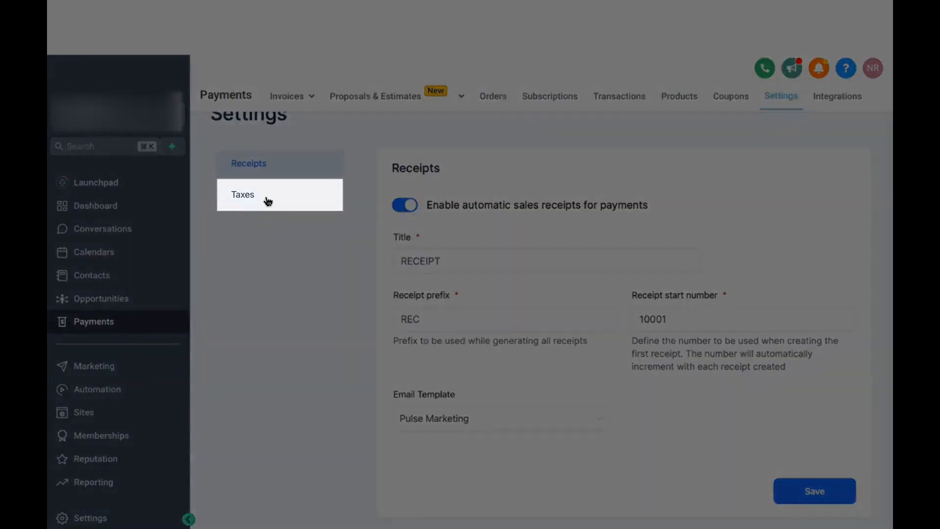
Open the form for adding a tax in the tax settings, review its fields, and close it without adding one
click(250, 199)
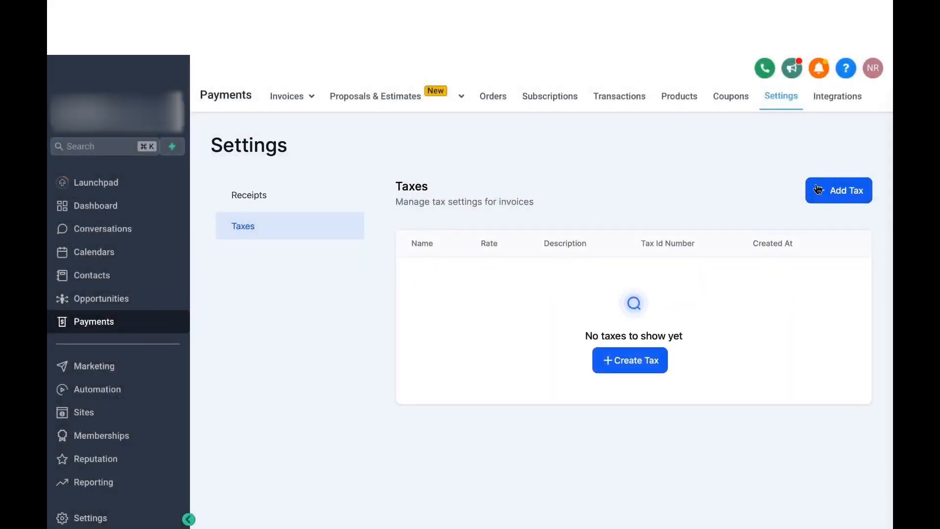
click(844, 196)
click(472, 242)
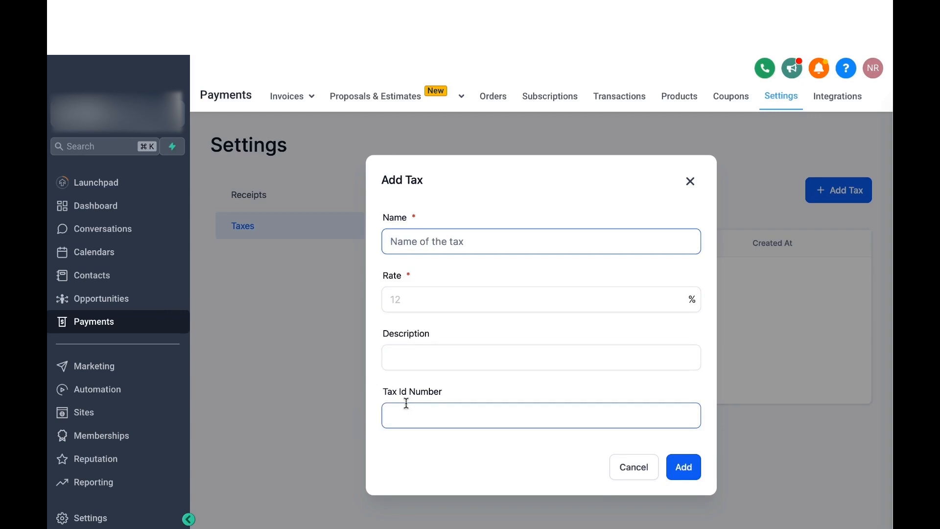
click(380, 155)
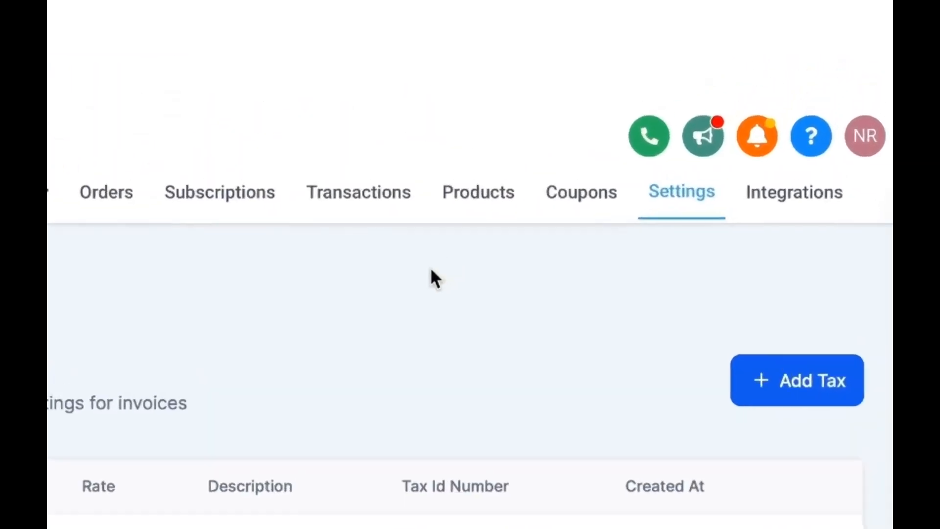
Create a new payment product and title it "MARKETING SERVICES"
click(480, 203)
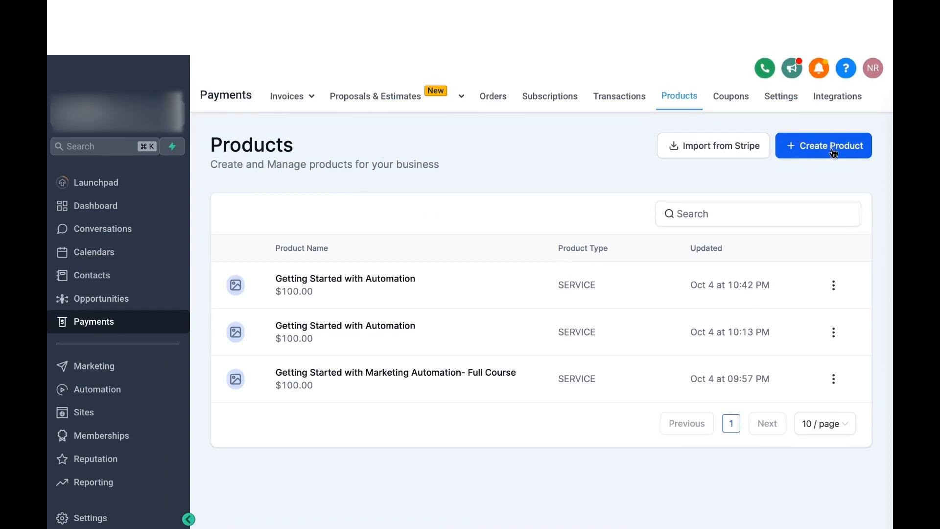
click(708, 152)
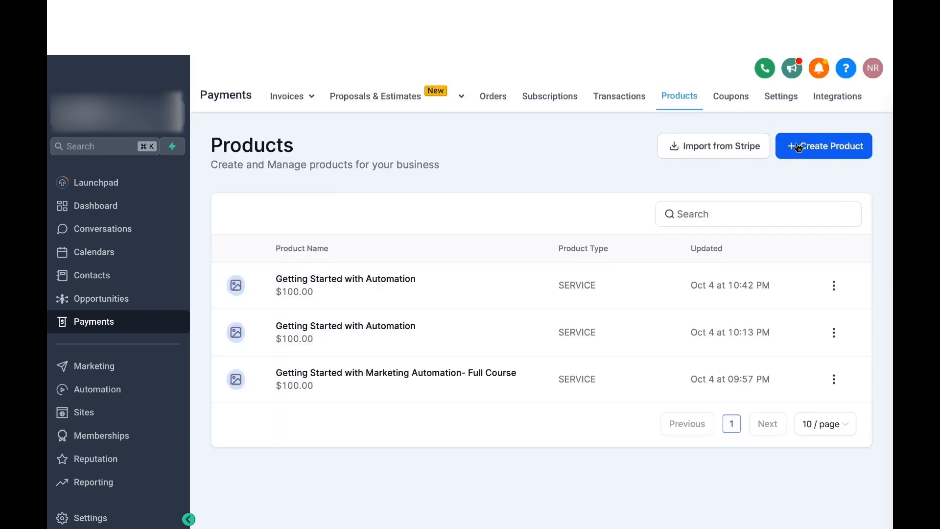
click(816, 150)
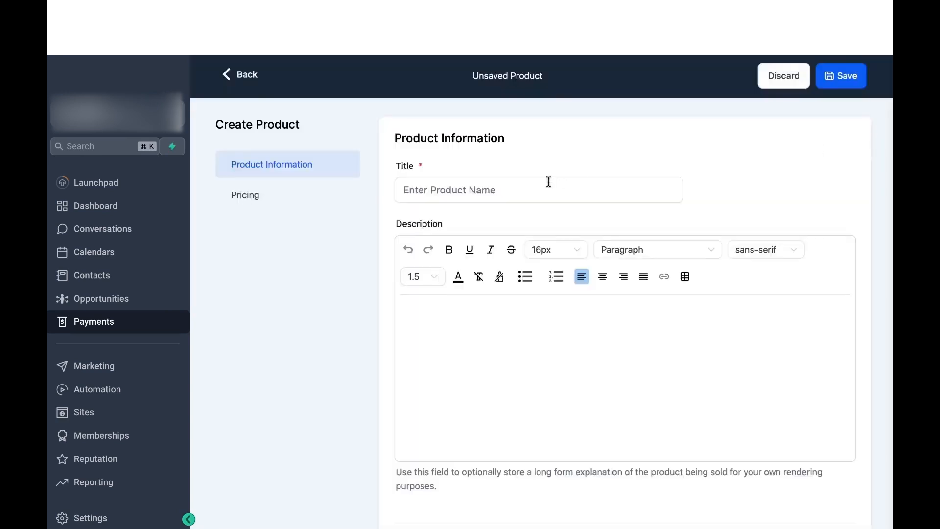
click(533, 188)
text(MARKETING )
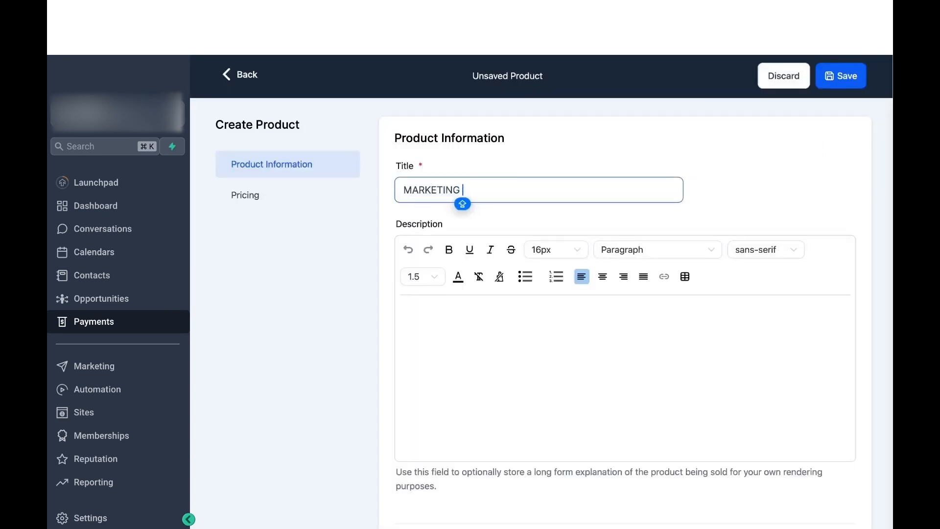
text(SERVICES)
Leave the product description empty and choose "A service" as the product type
scroll(536, 224, down, 3)
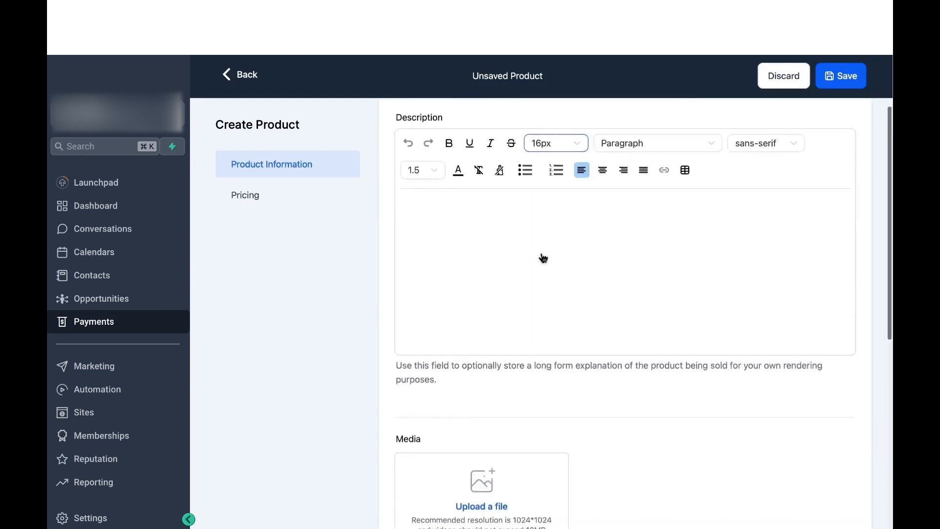
click(431, 215)
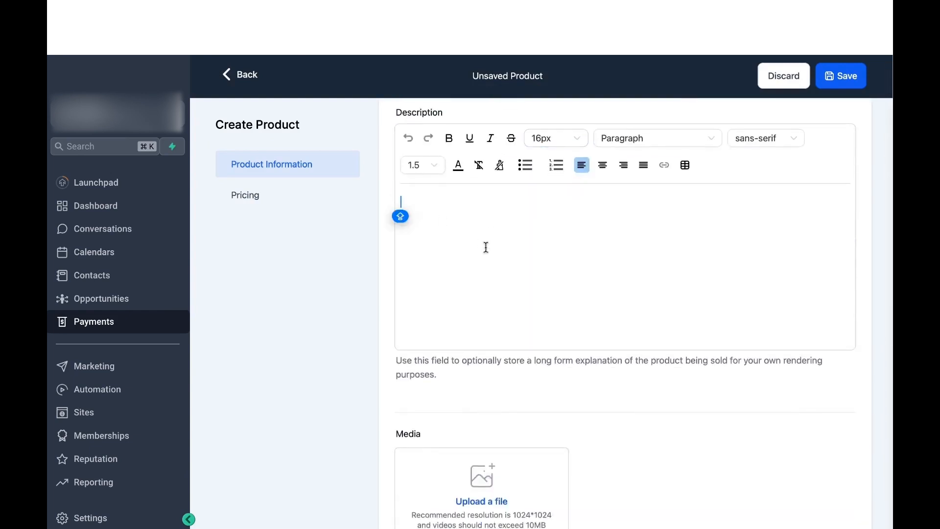
scroll(485, 246, down, 3)
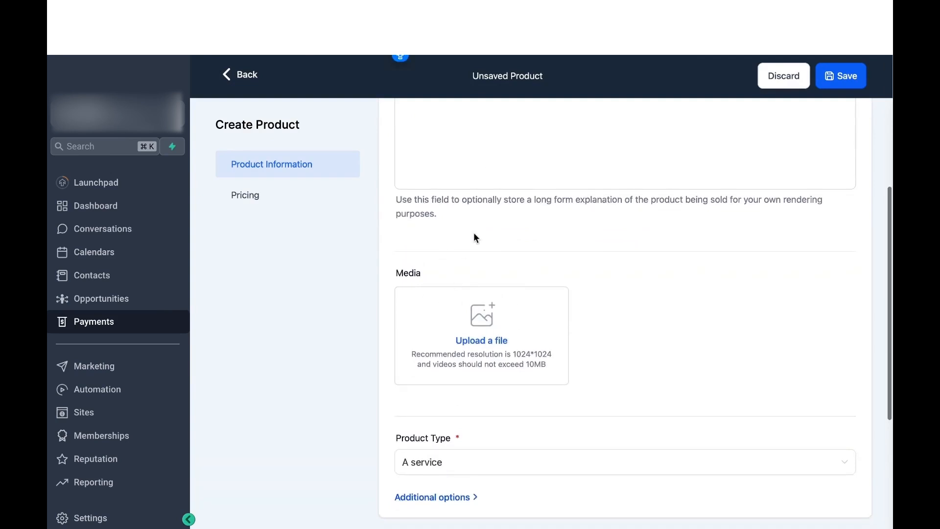
scroll(474, 237, down, 1)
scroll(473, 236, down, 3)
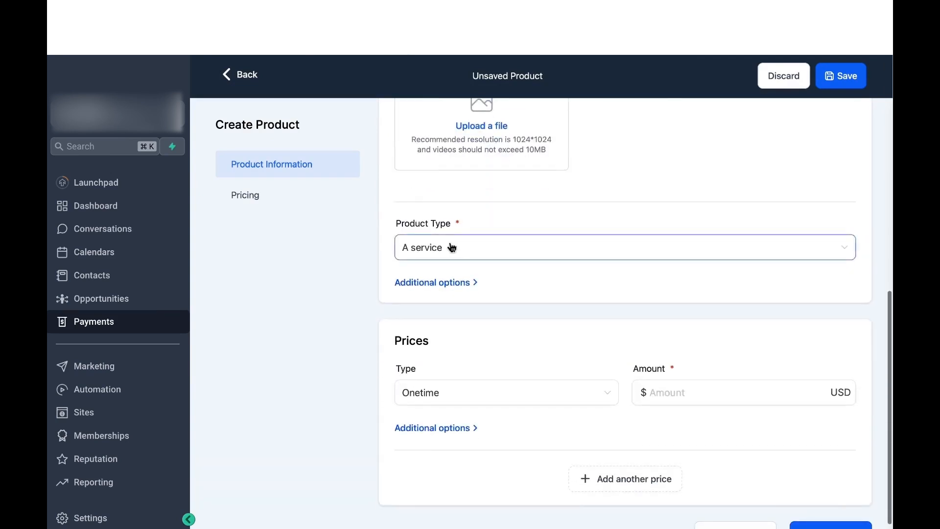
click(451, 247)
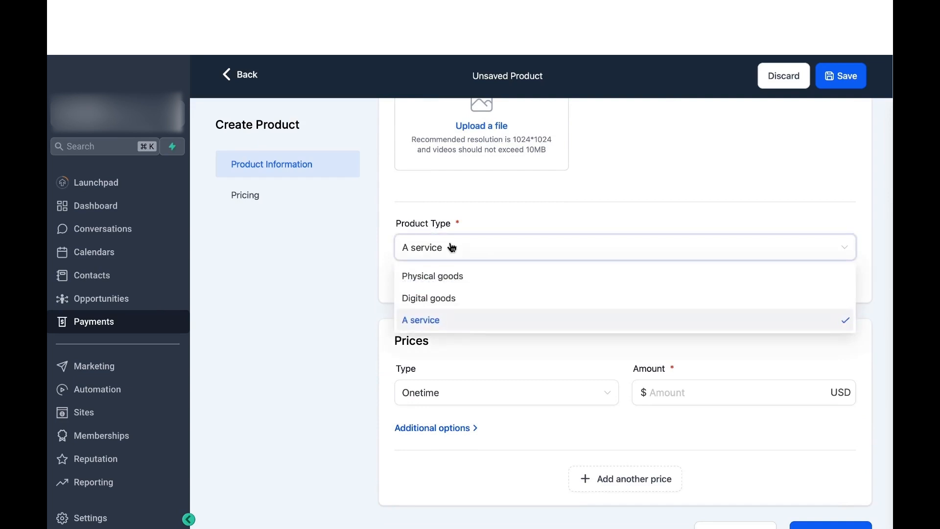
click(427, 325)
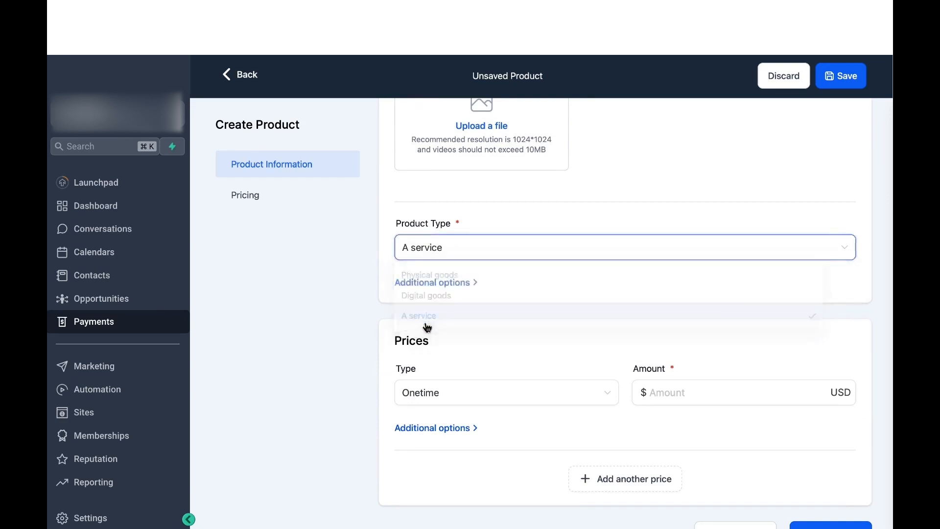
Enter a one-time price of 100 USD for the product
scroll(477, 267, down, 1)
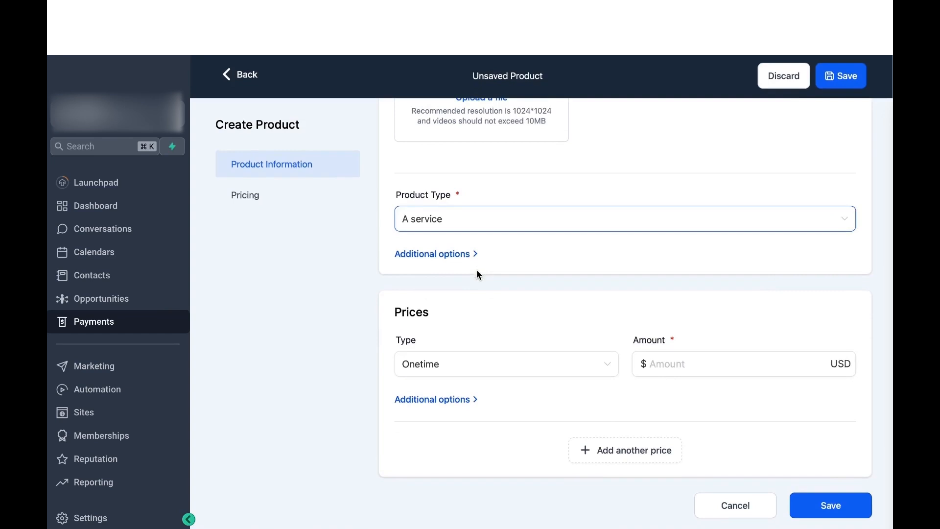
click(447, 364)
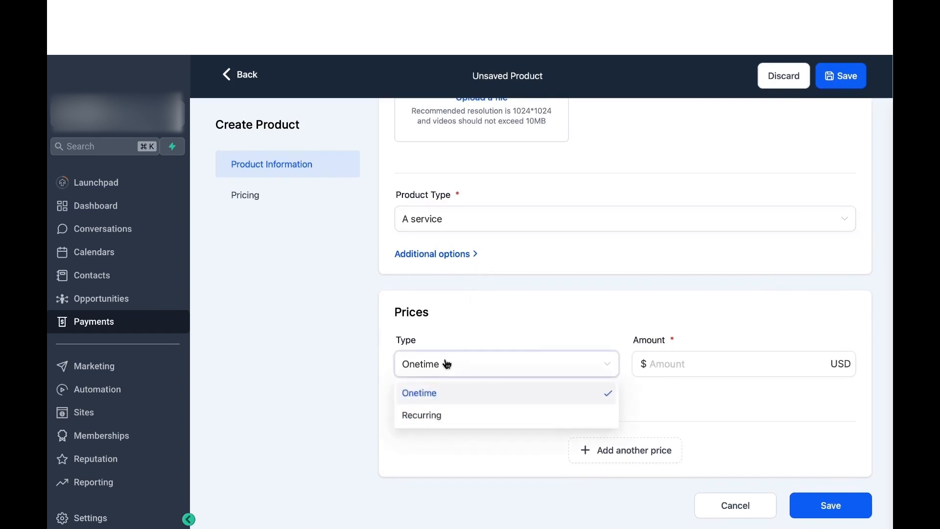
click(662, 362)
text(100)
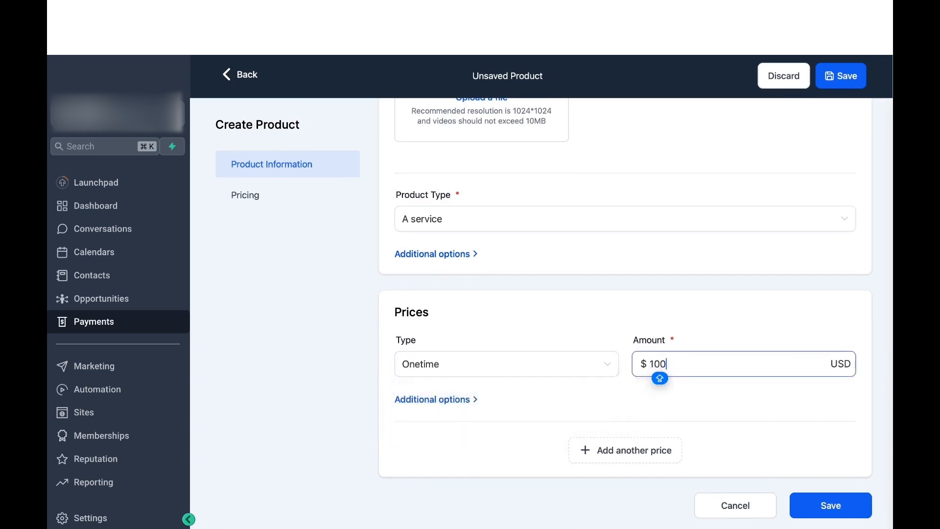
Change the product's price type to Recurring and set the amount to 1000 USD
click(526, 366)
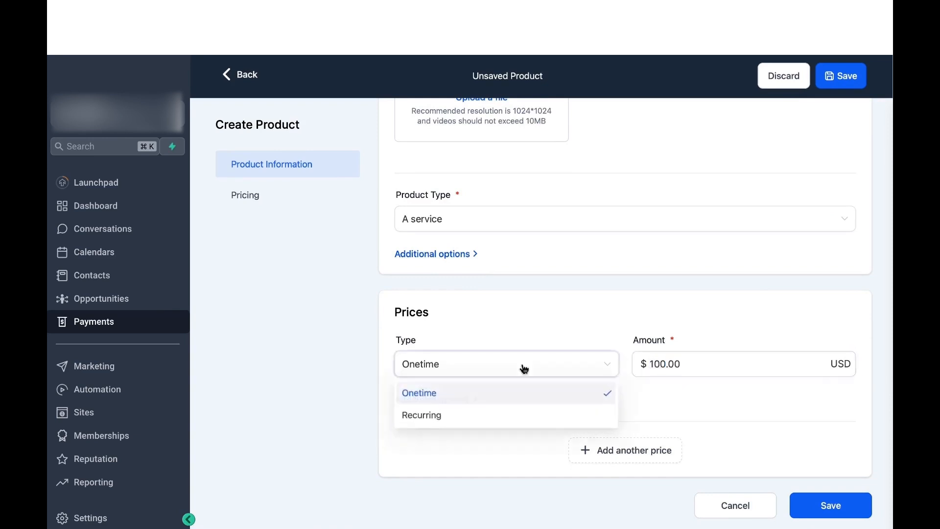
click(500, 415)
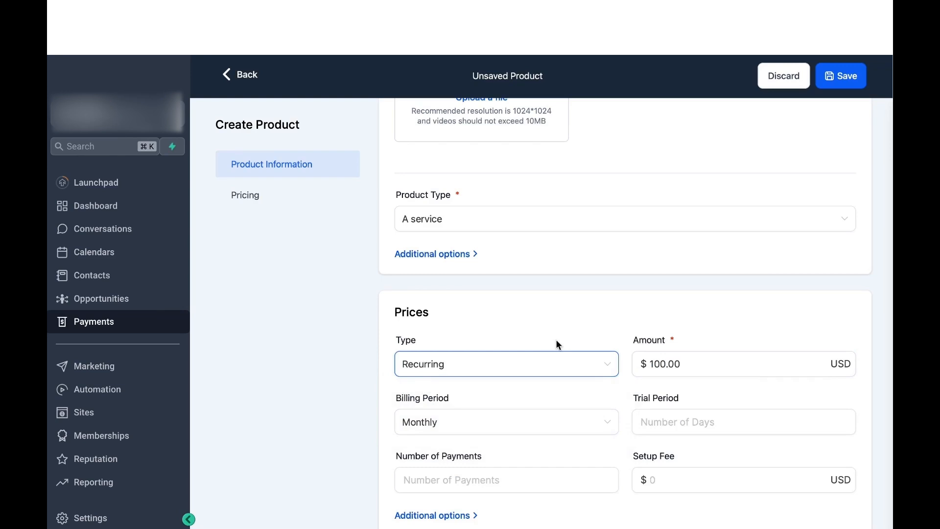
click(657, 363)
text(1000)
click(557, 281)
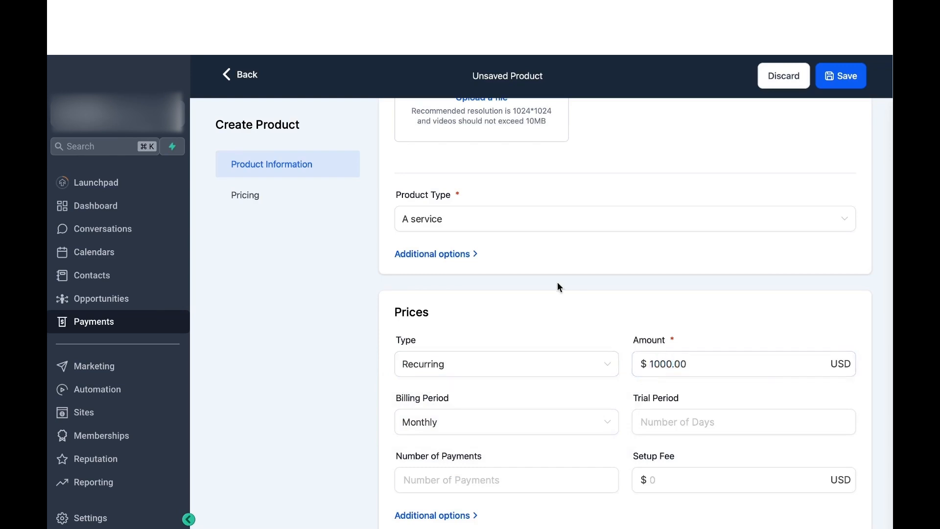
Set the recurring price's trial period to 10 days and the number of payments to 6
scroll(504, 348, down, 1)
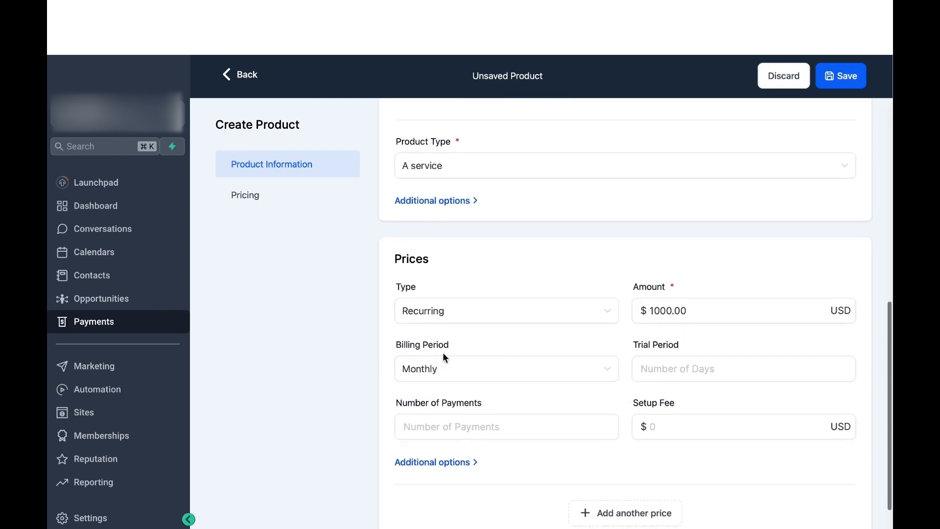
click(653, 369)
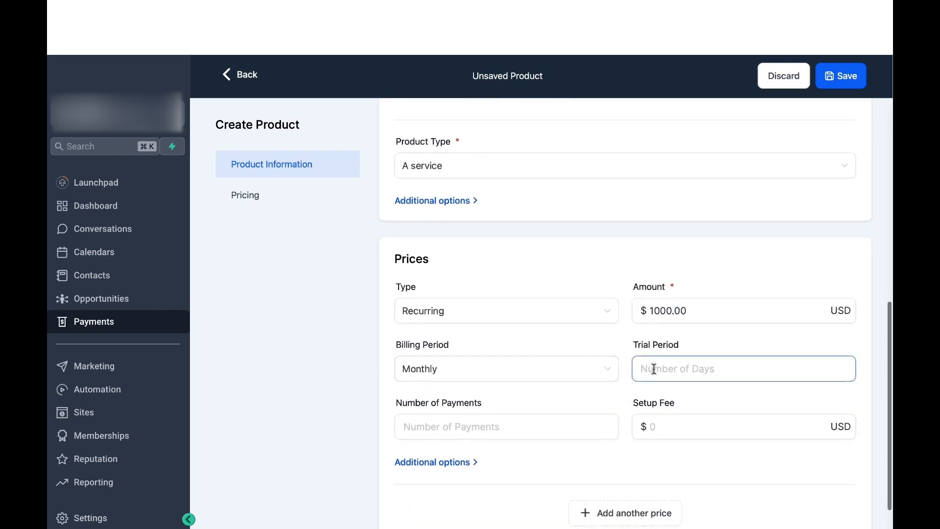
text(10)
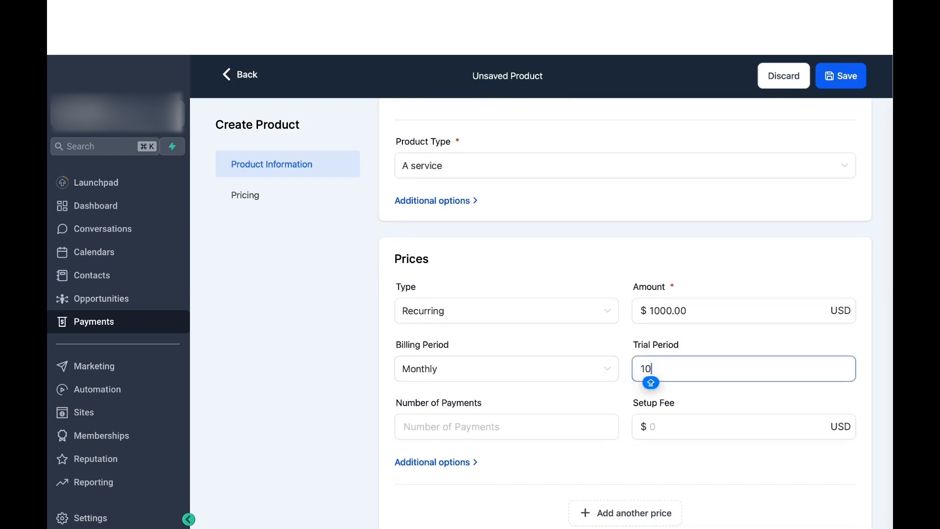
click(533, 420)
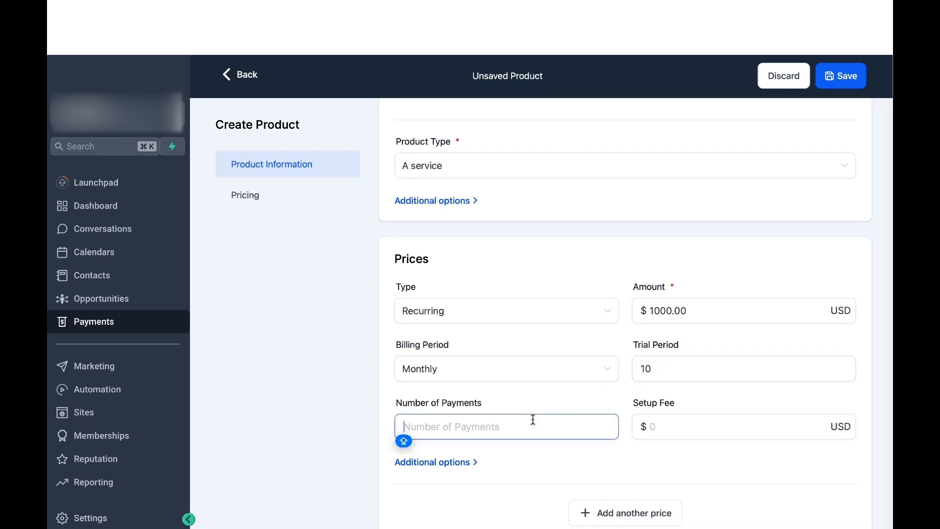
text(6)
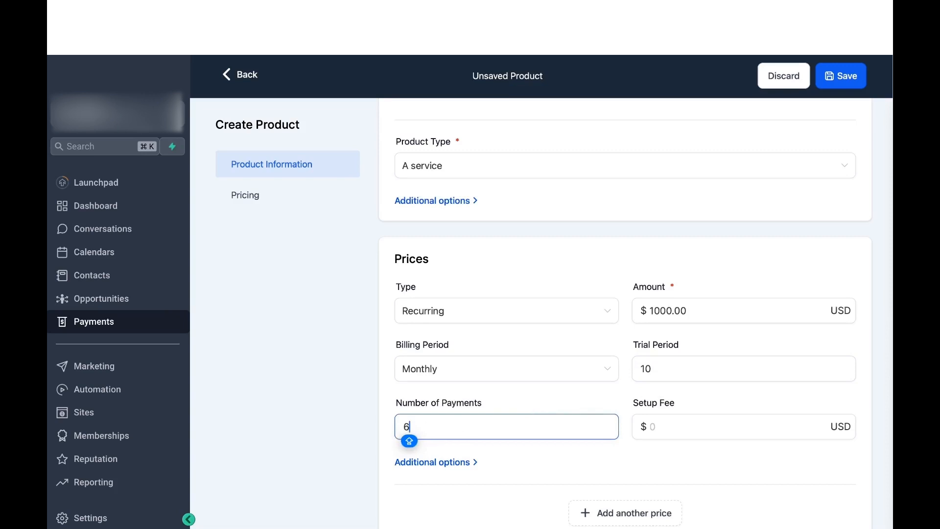
click(499, 404)
Set the recurring price's setup fee to 200 USD
click(657, 427)
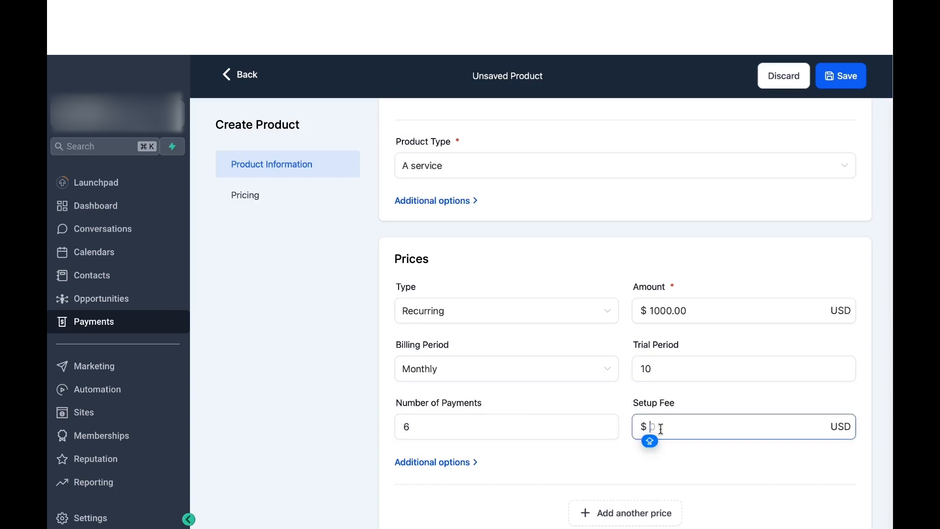
text(200)
scroll(819, 155, up, 10)
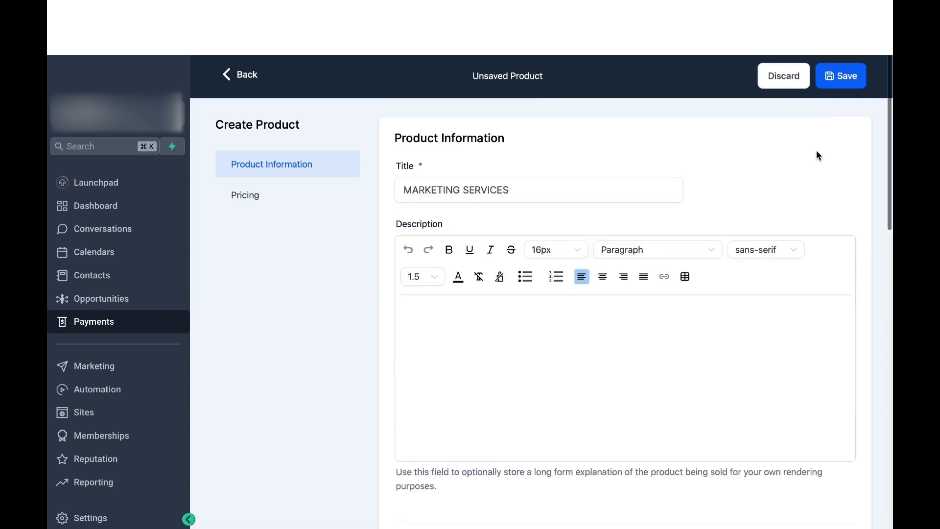
Save the MARKETING SERVICES product and go to the list of all invoices
click(852, 88)
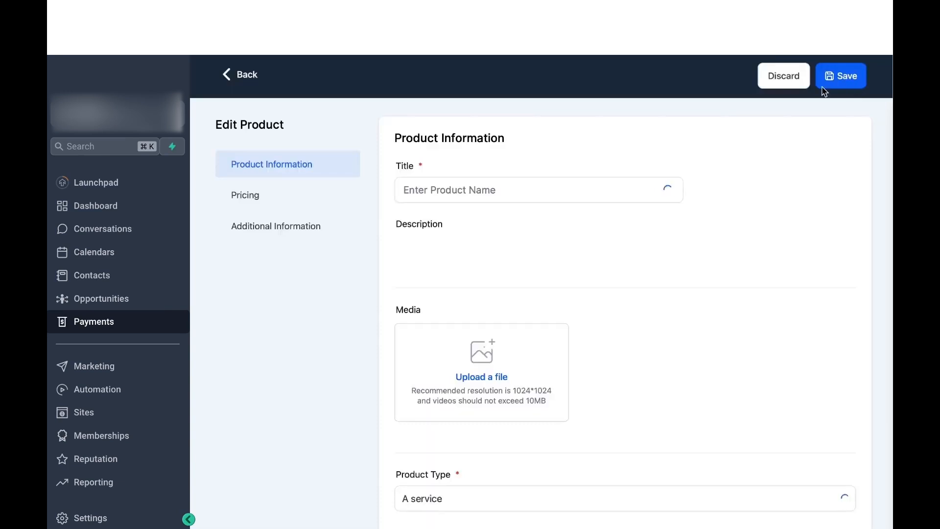
click(255, 78)
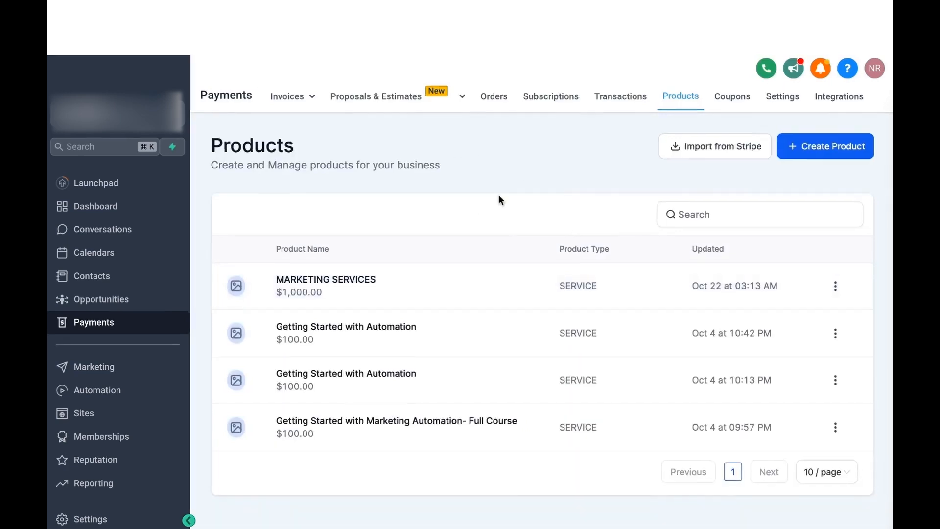
click(288, 98)
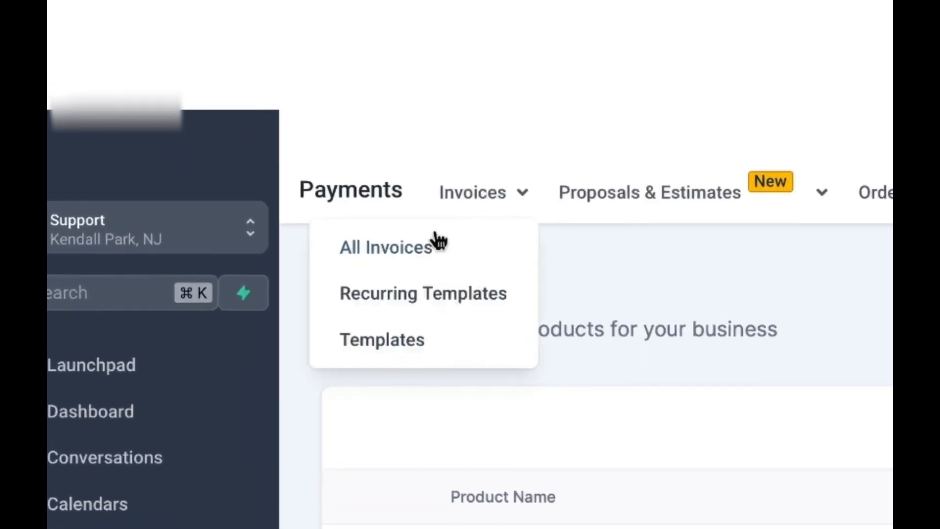
click(418, 249)
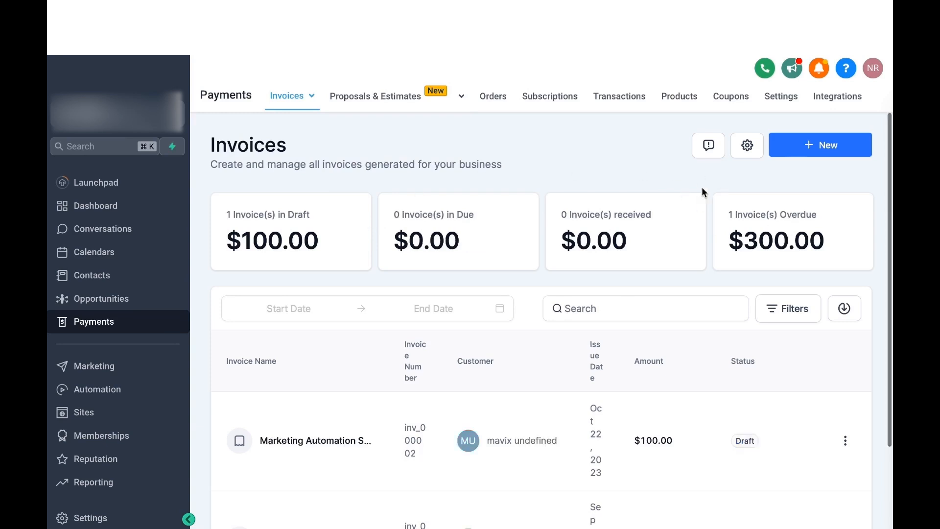
Check the new invoice options, then examine the line items, totals and notes of the MARKETING SERVICES invoice template
click(808, 151)
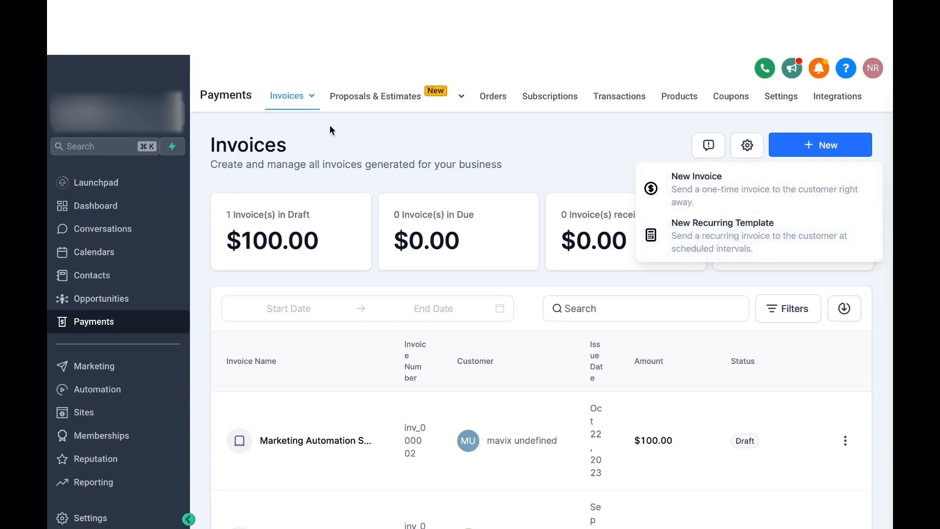
mouse_move(301, 101)
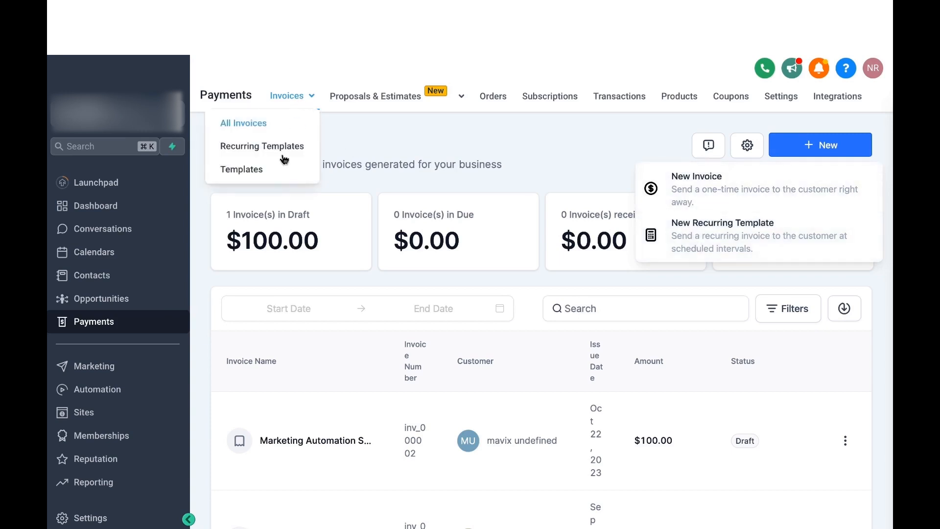
click(251, 172)
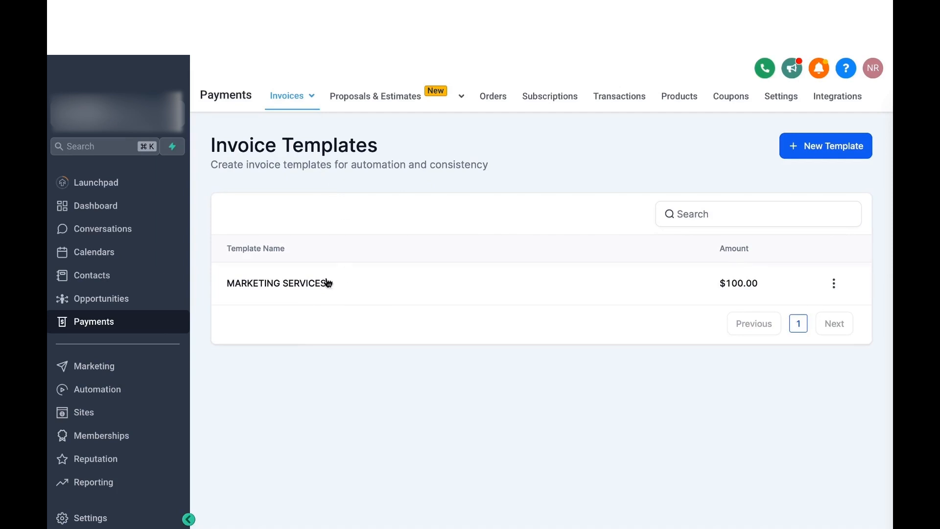
click(291, 289)
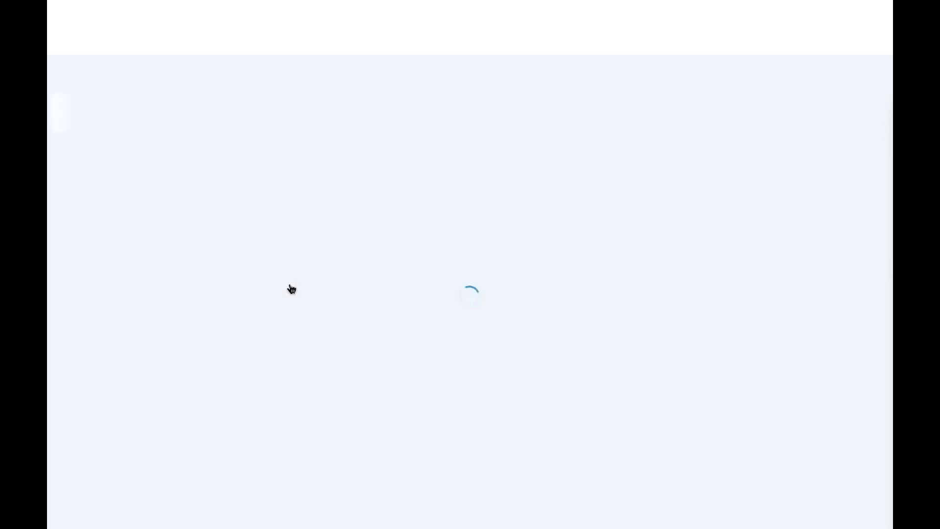
scroll(363, 297, down, 2)
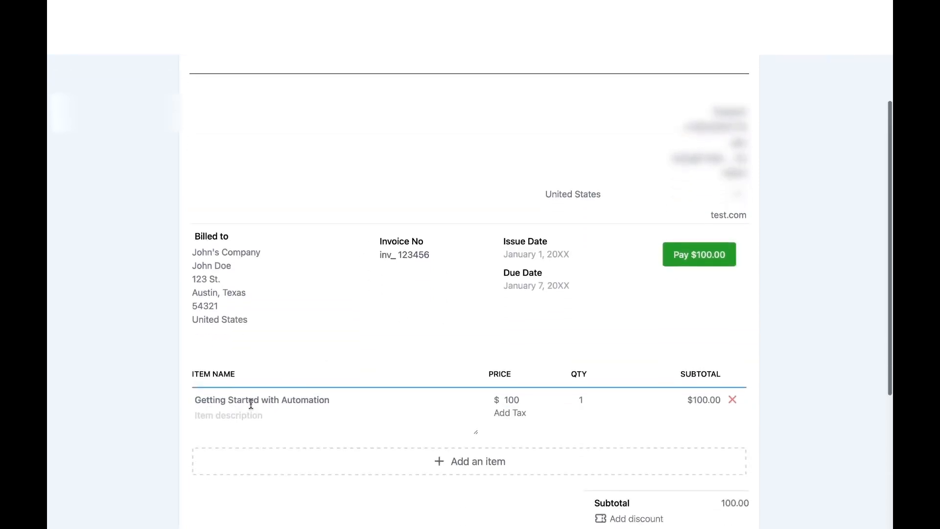
scroll(399, 359, down, 2)
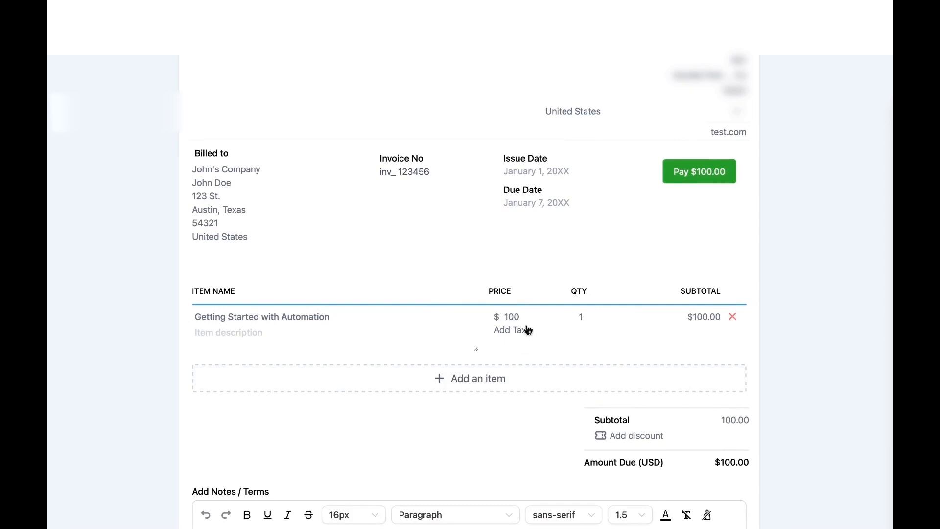
scroll(528, 329, down, 4)
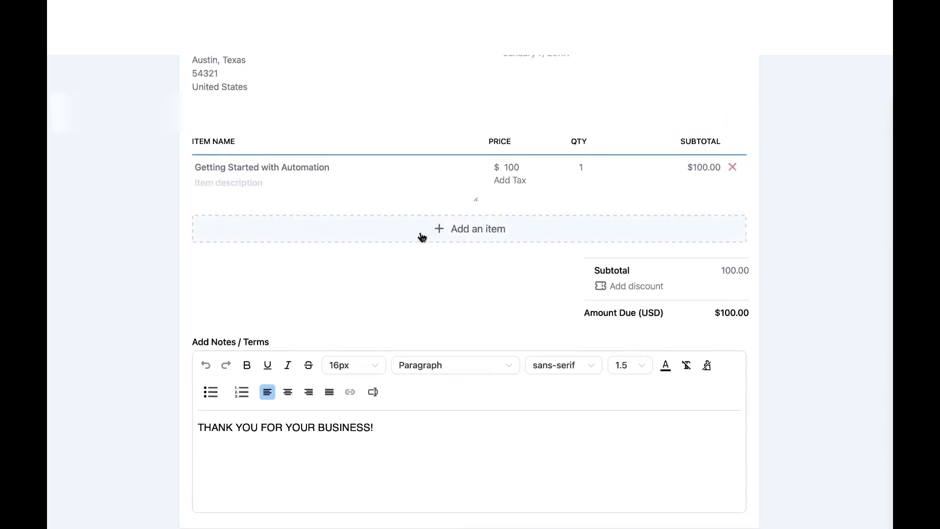
scroll(420, 235, up, 6)
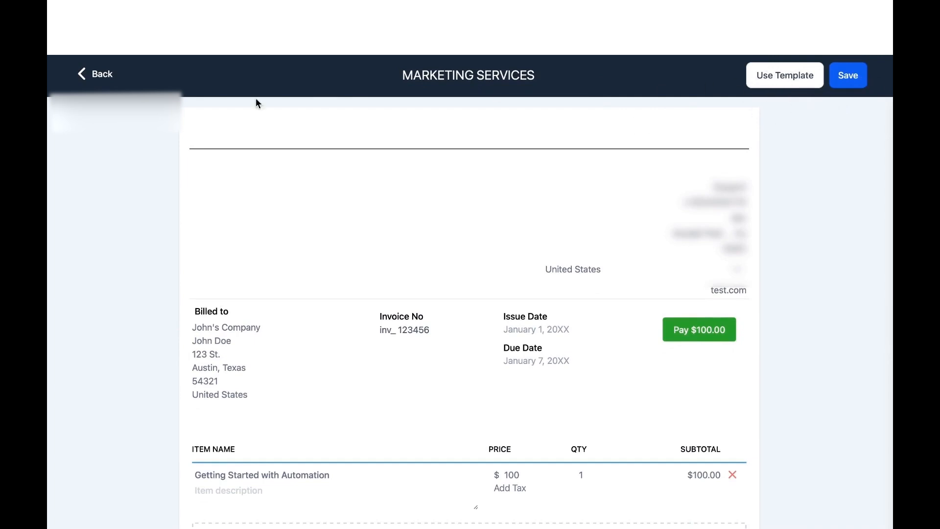
click(97, 74)
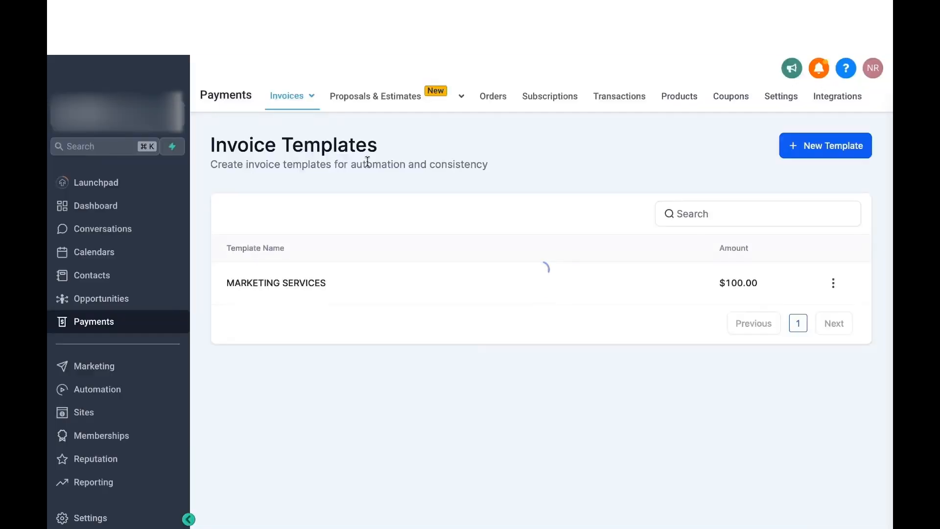
Create a one-time invoice from the MARKETING SERVICES template and add Mavix as the billed client
click(834, 284)
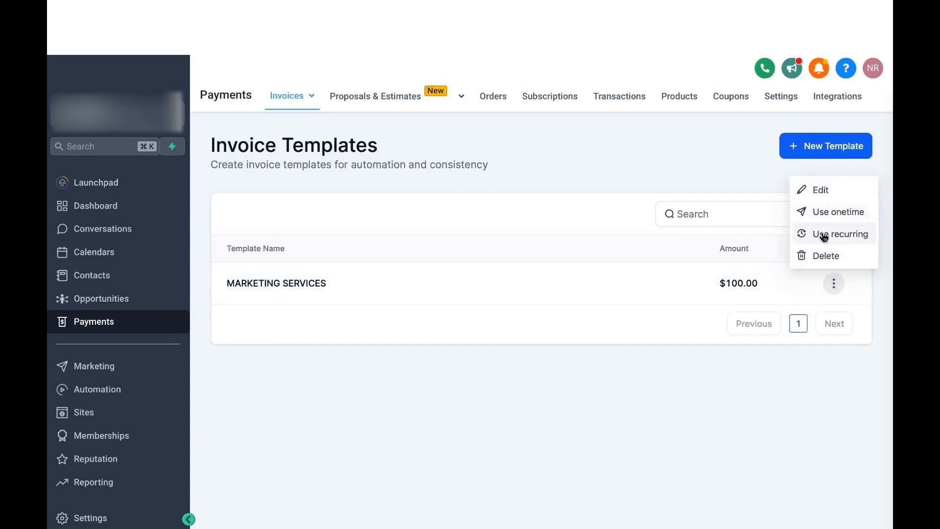
click(822, 211)
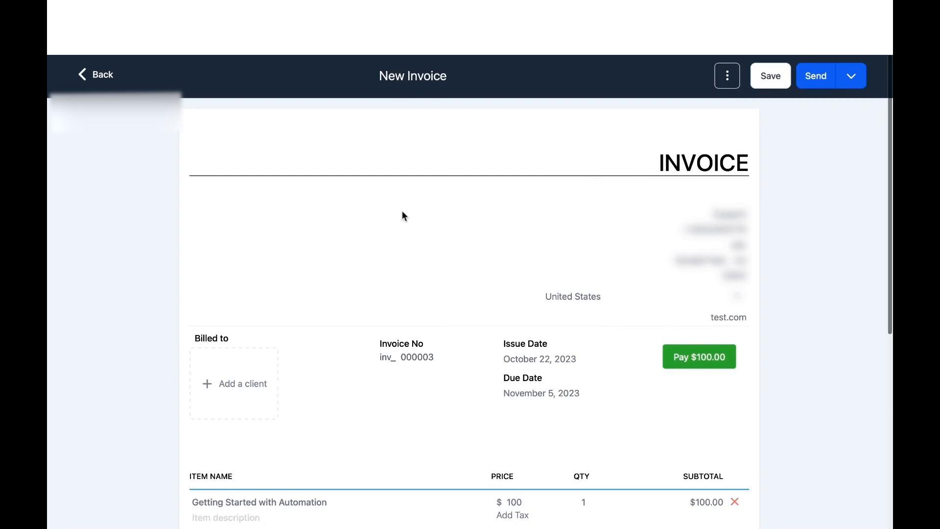
scroll(401, 210, down, 3)
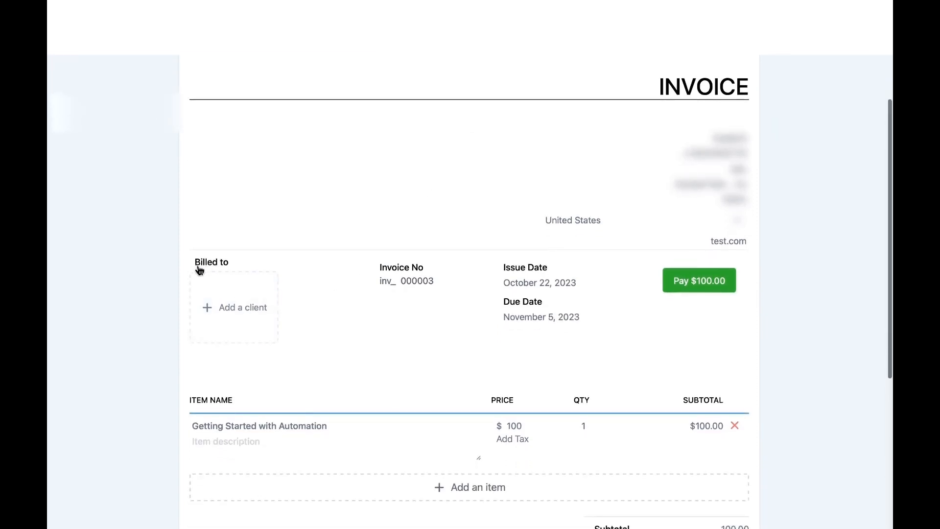
click(233, 317)
text(MAVIX)
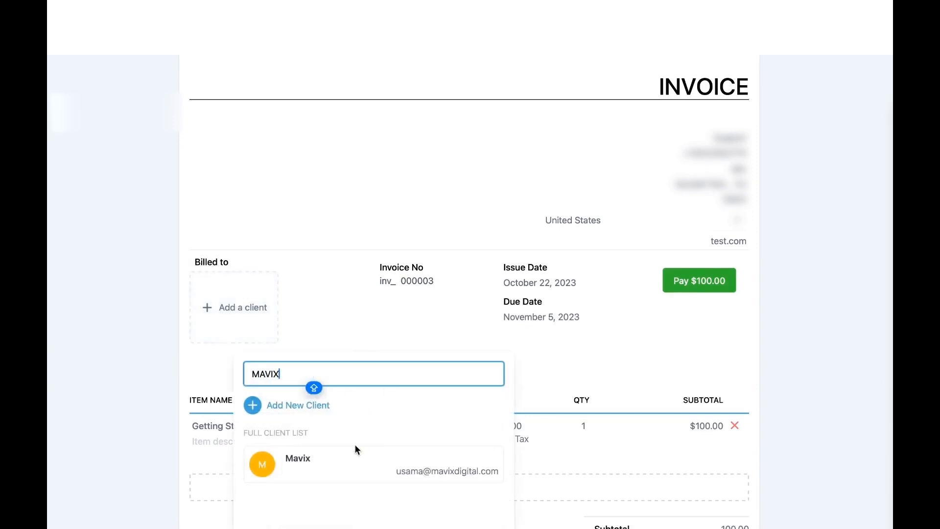
click(356, 449)
scroll(268, 235, down, 3)
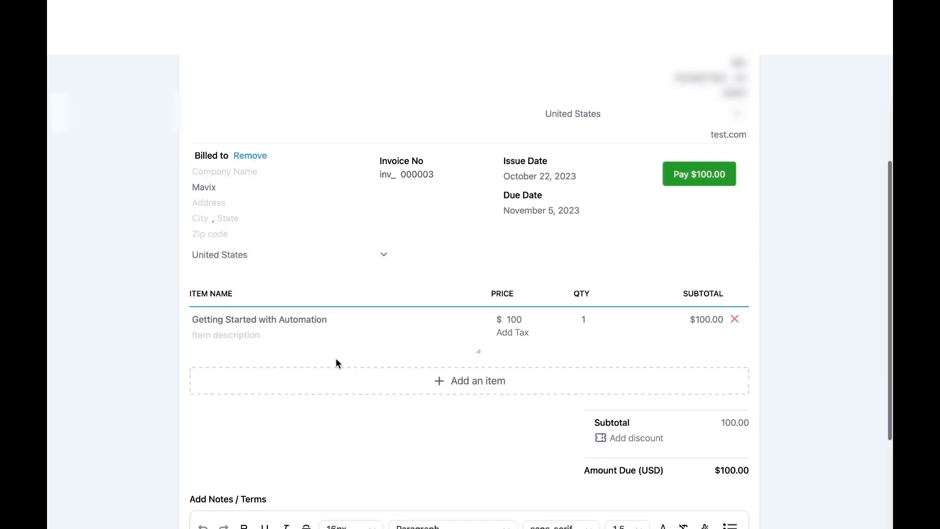
click(364, 385)
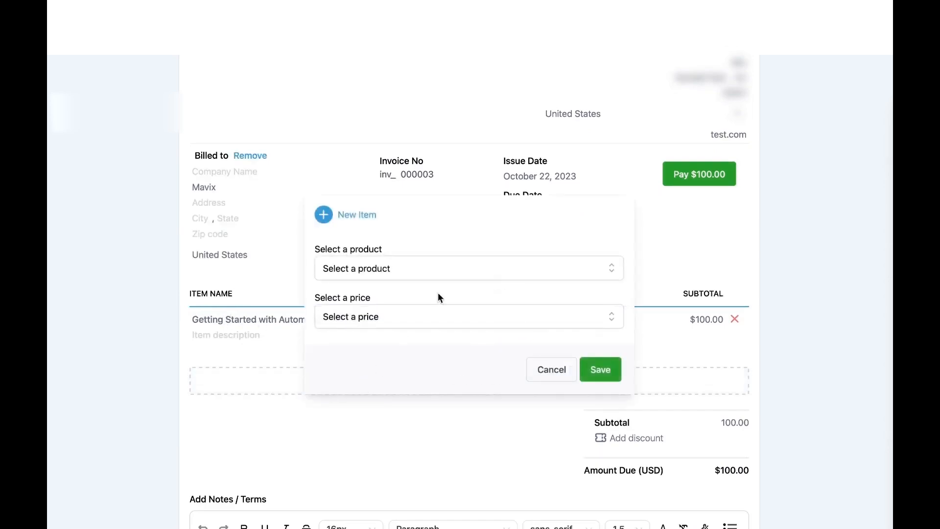
click(793, 335)
scroll(576, 230, down, 3)
Rename the new invoice to MAVIX-INVOICE
scroll(577, 230, up, 5)
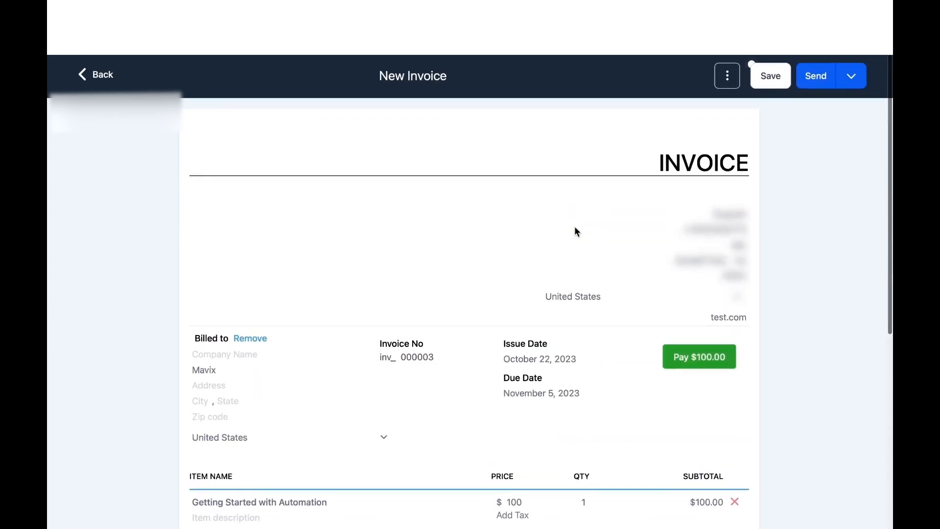
click(411, 73)
click(409, 75)
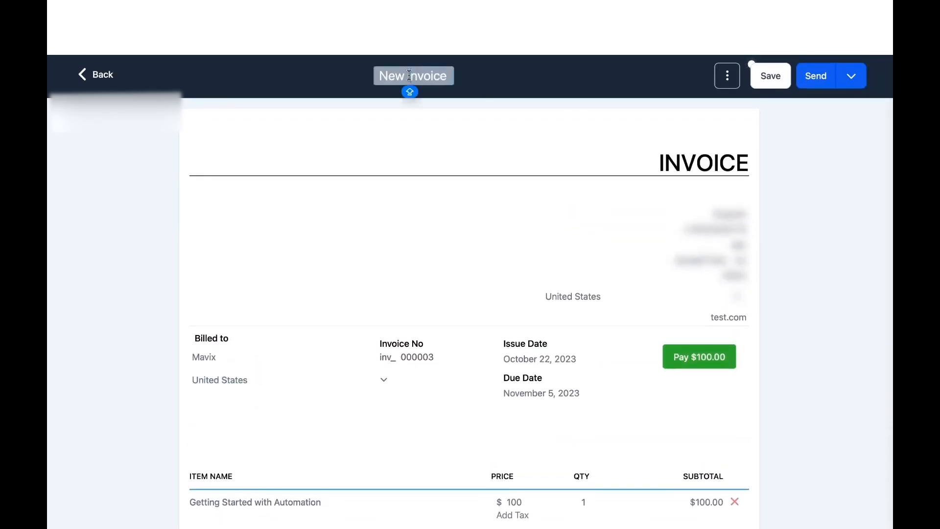
triple_click(409, 75)
text(MAVI)
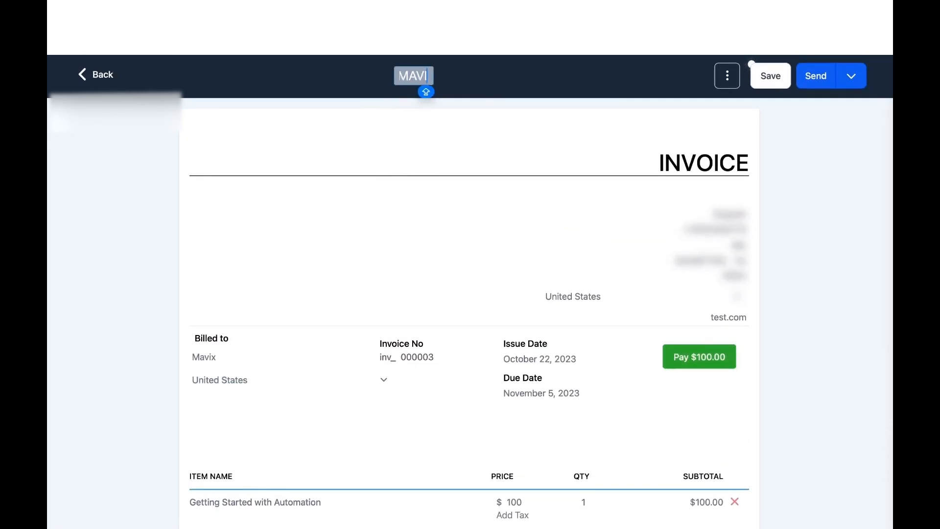
text(X-INVOICE)
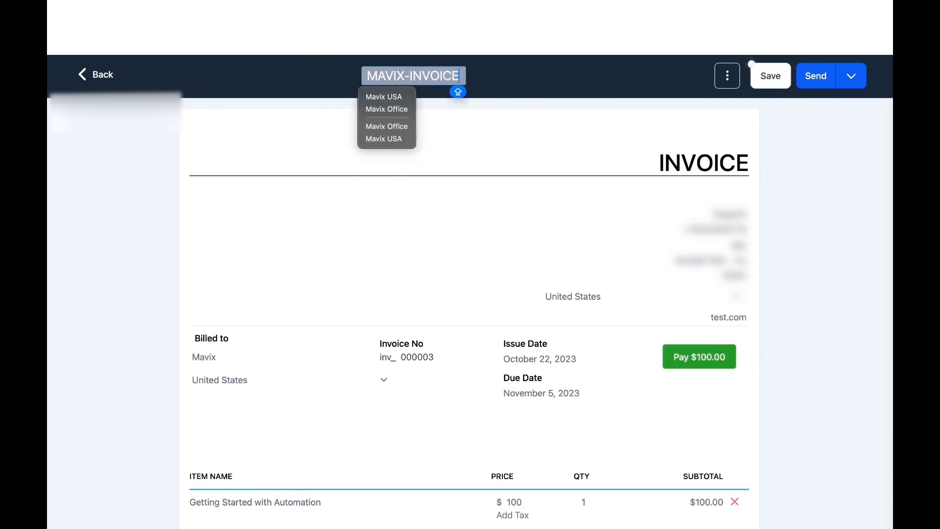
click(551, 148)
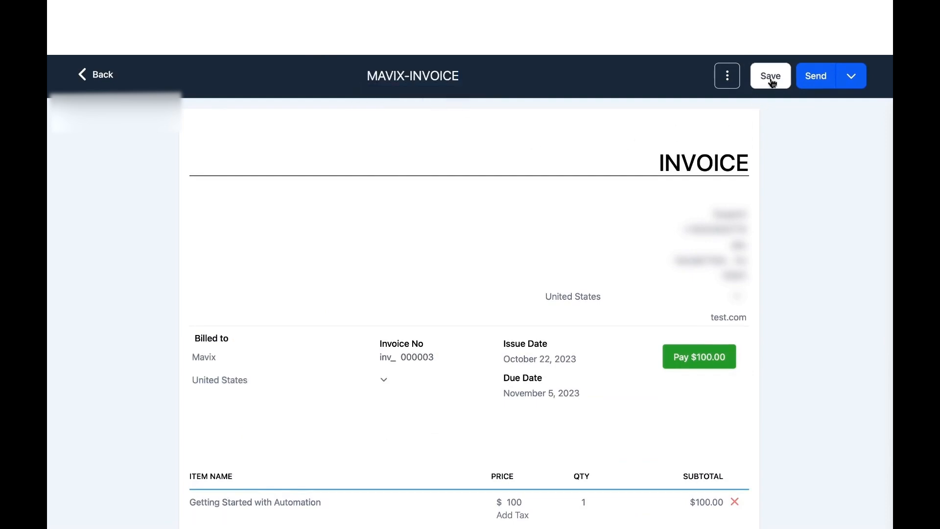
Send the invoice by Email & Text with the payment mode set to Live
click(822, 83)
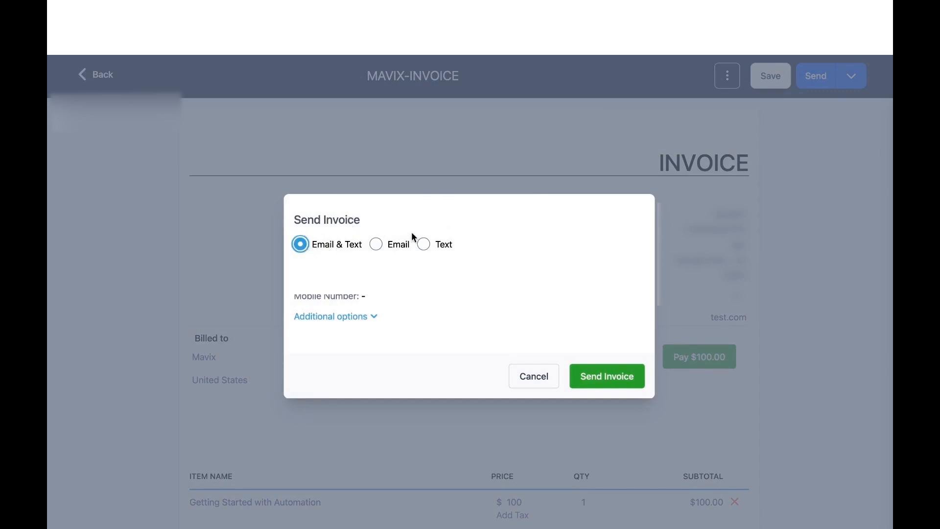
click(375, 317)
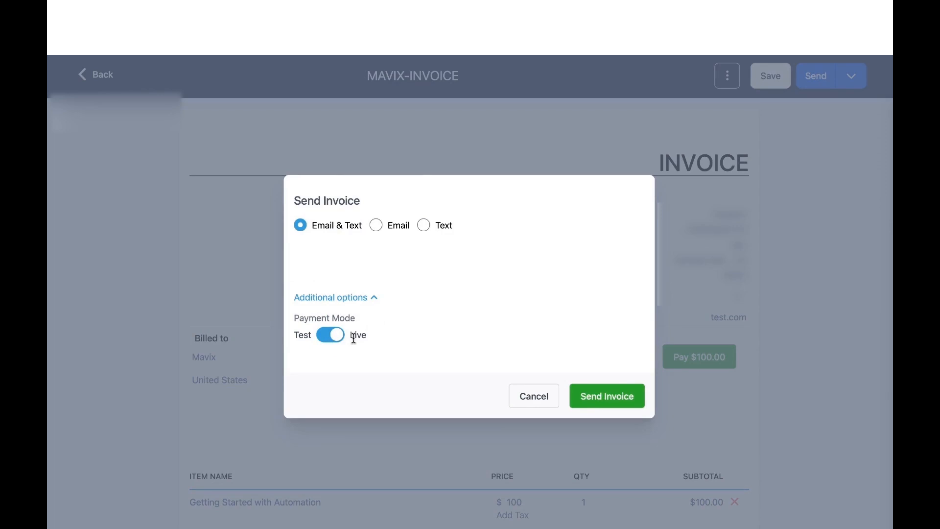
click(328, 338)
click(342, 342)
click(609, 404)
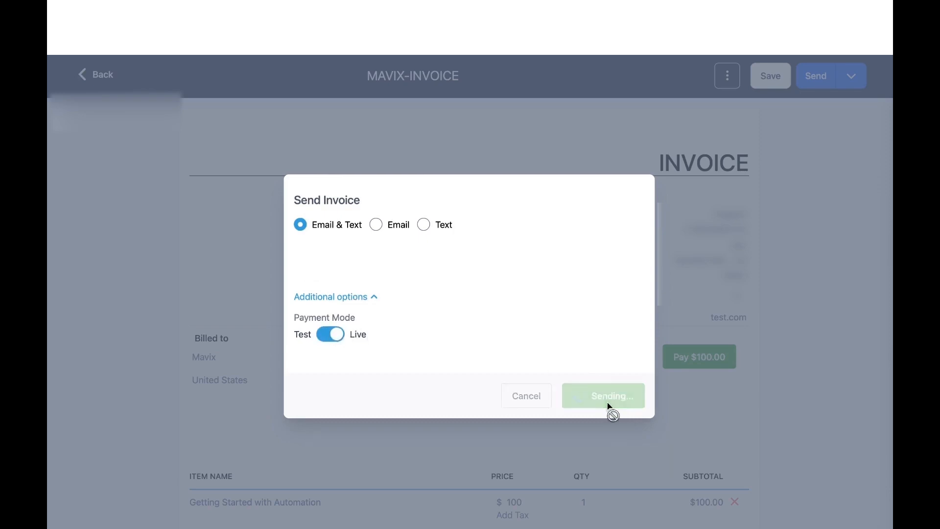
Check the sent invoice's status in the list, then create a new Proposals & Estimates template
scroll(404, 298, down, 3)
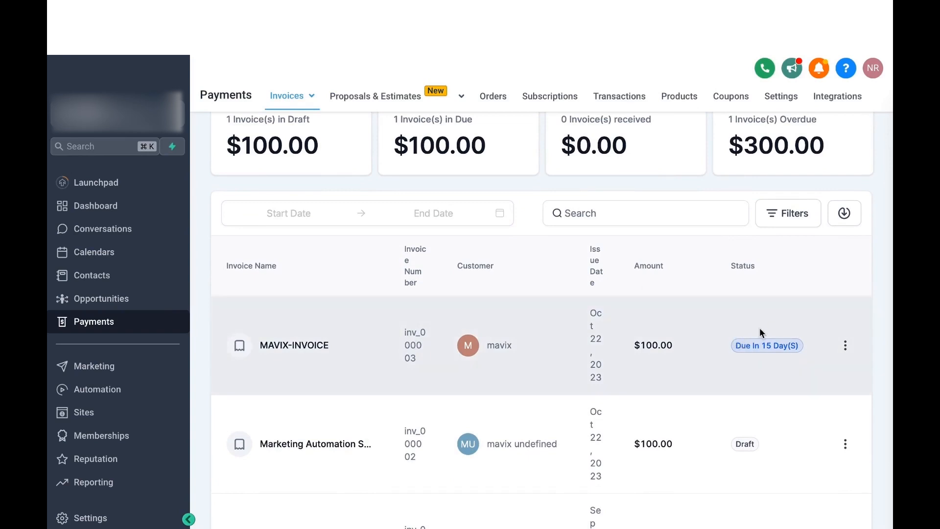
scroll(759, 328, up, 2)
mouse_move(363, 98)
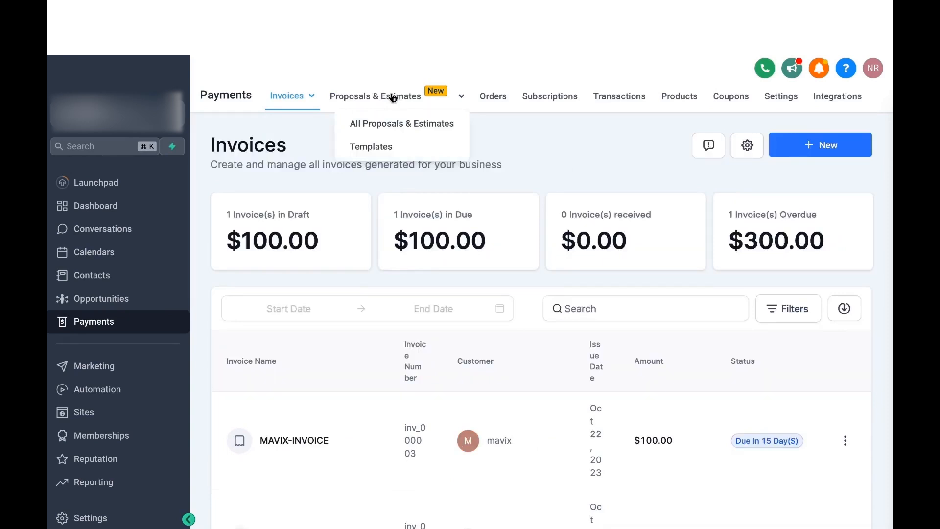
click(376, 149)
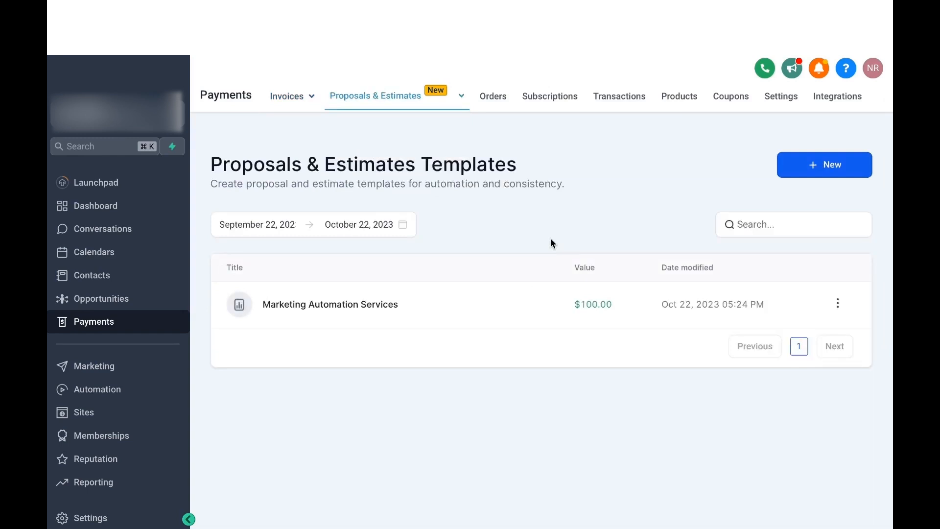
click(798, 172)
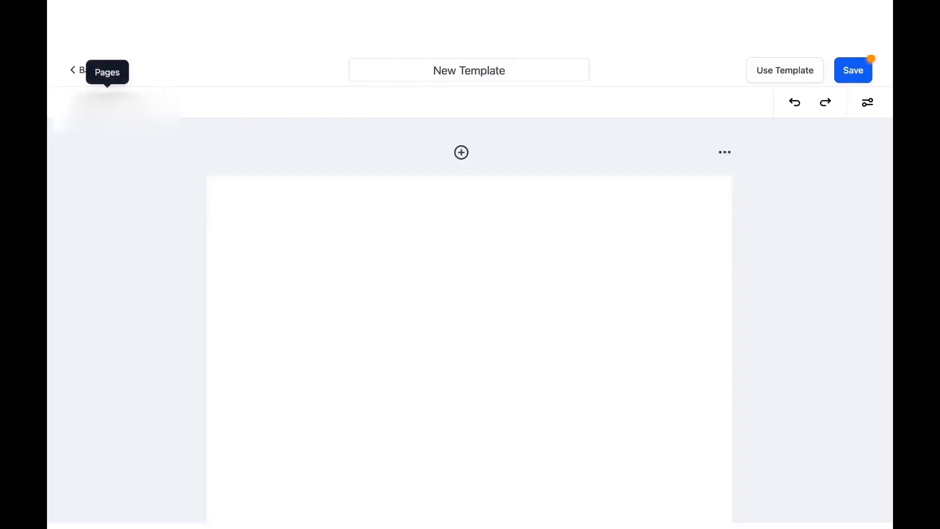
Add an image element at the start of the template page and fill it with the GQ logo from the media library
click(70, 100)
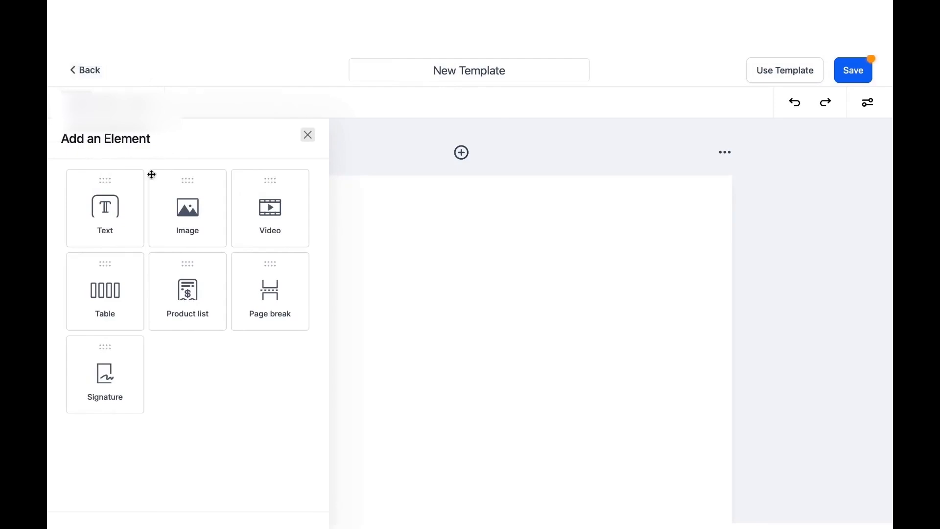
drag(200, 217, 473, 213)
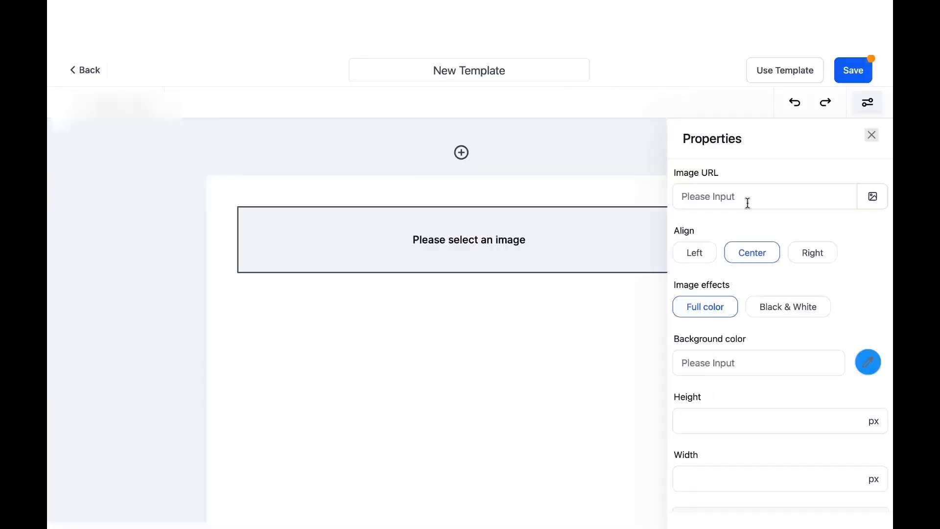
click(872, 197)
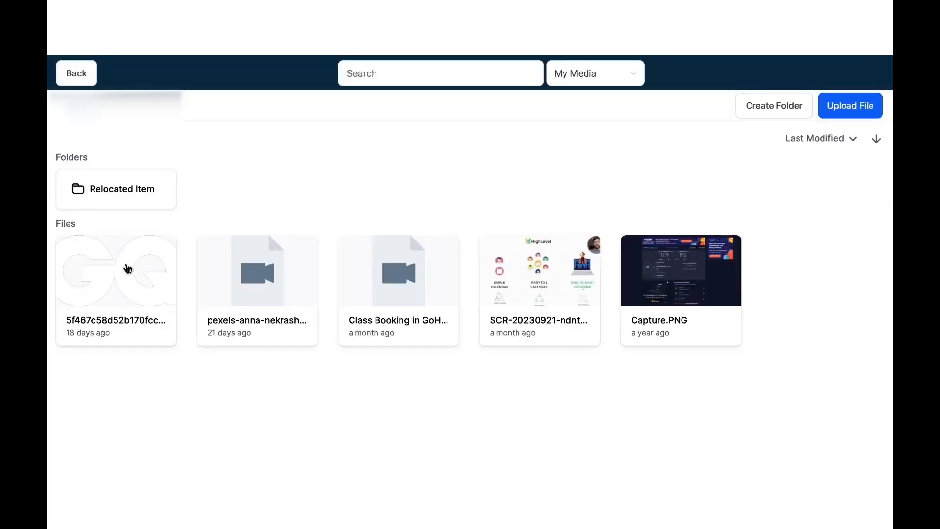
click(128, 269)
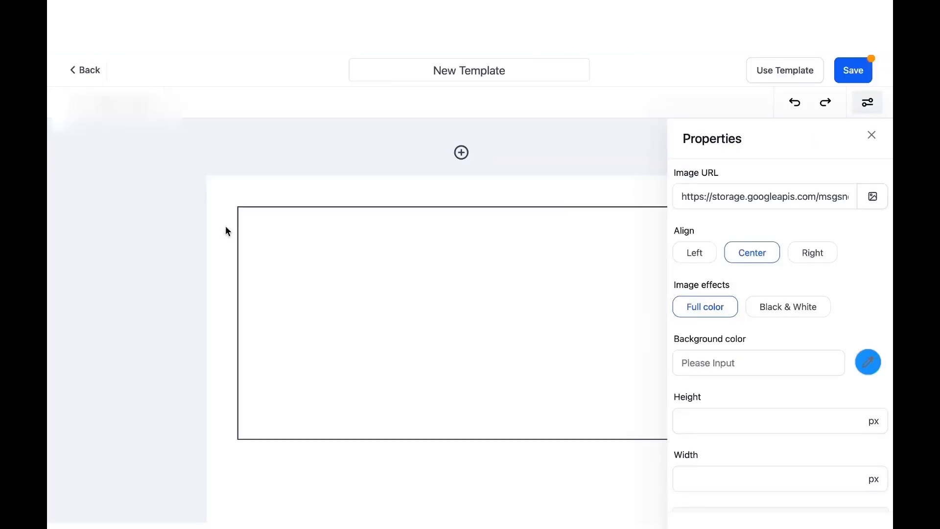
Set the template page's background color to dark gray #333333 in the page properties
click(871, 135)
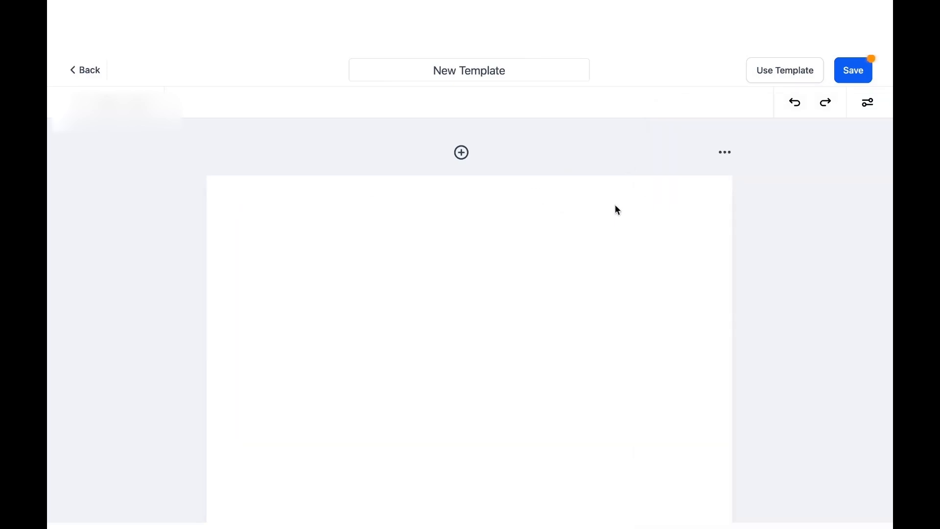
click(727, 153)
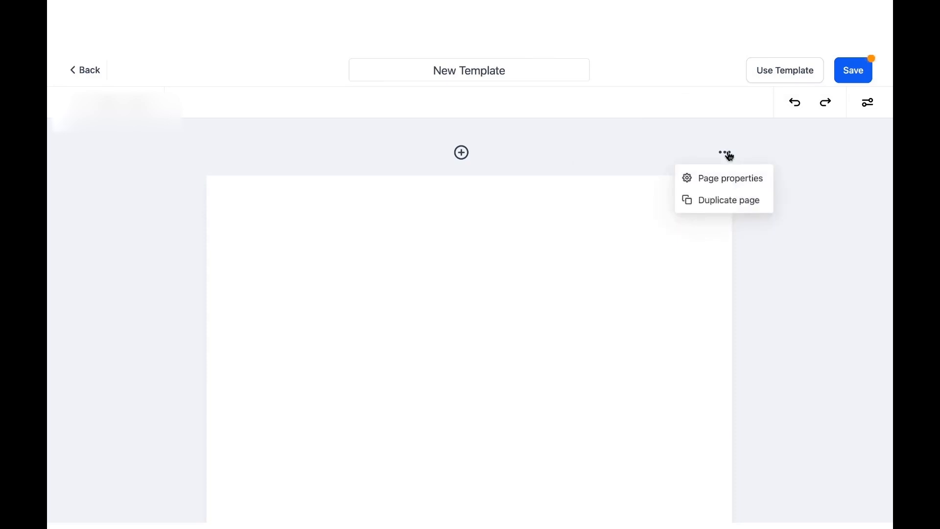
click(715, 182)
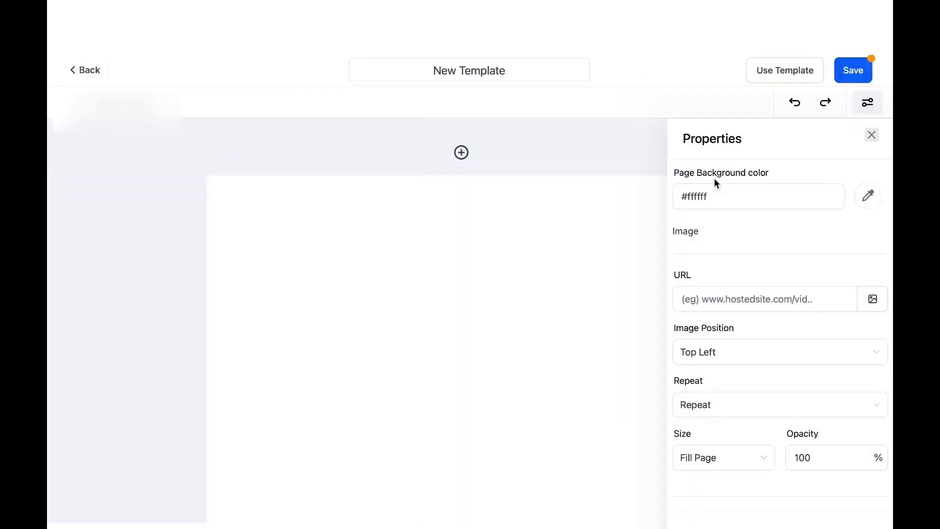
click(869, 196)
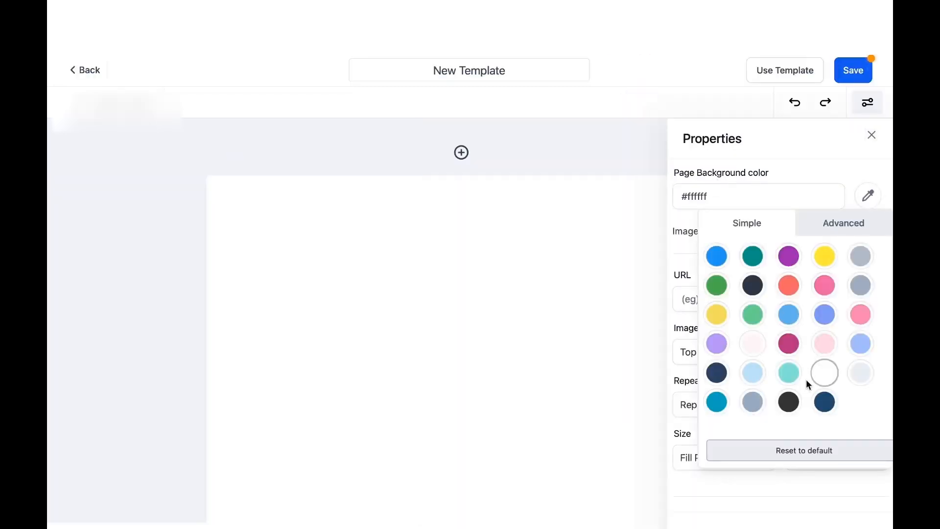
click(756, 402)
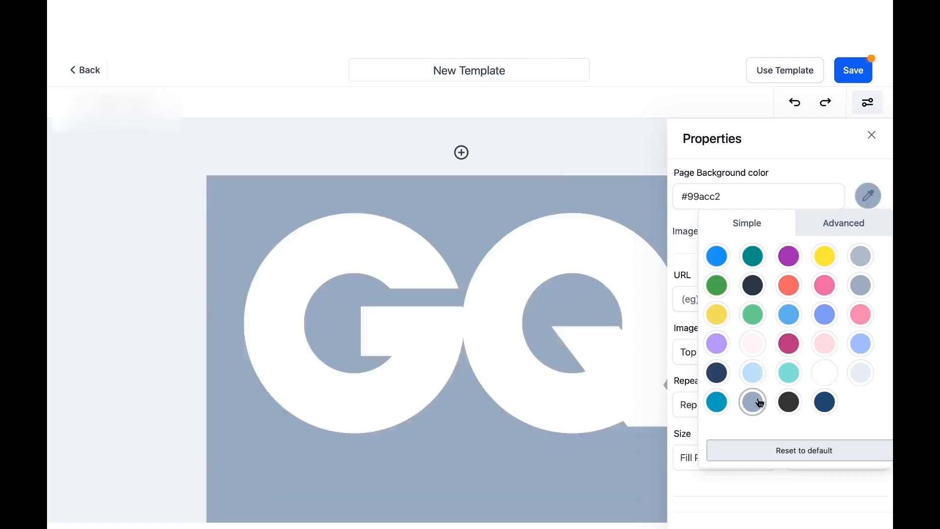
click(788, 401)
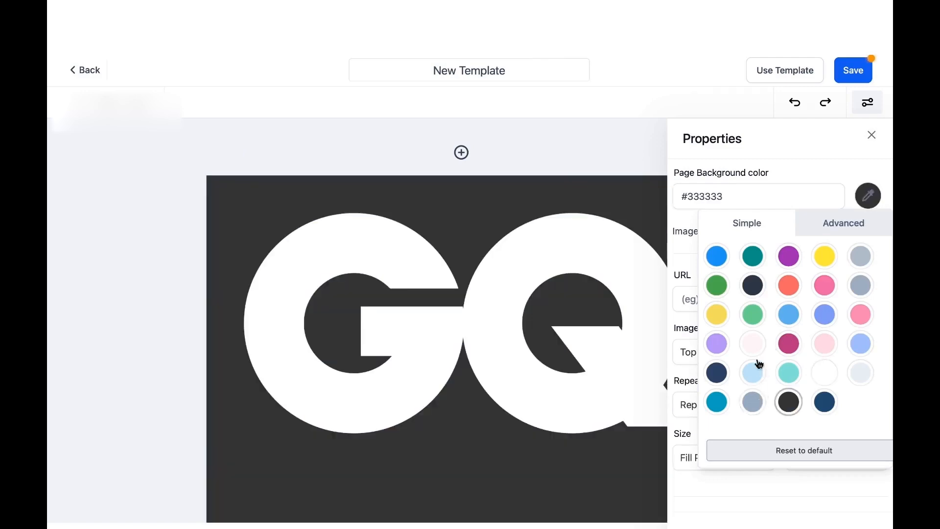
click(850, 153)
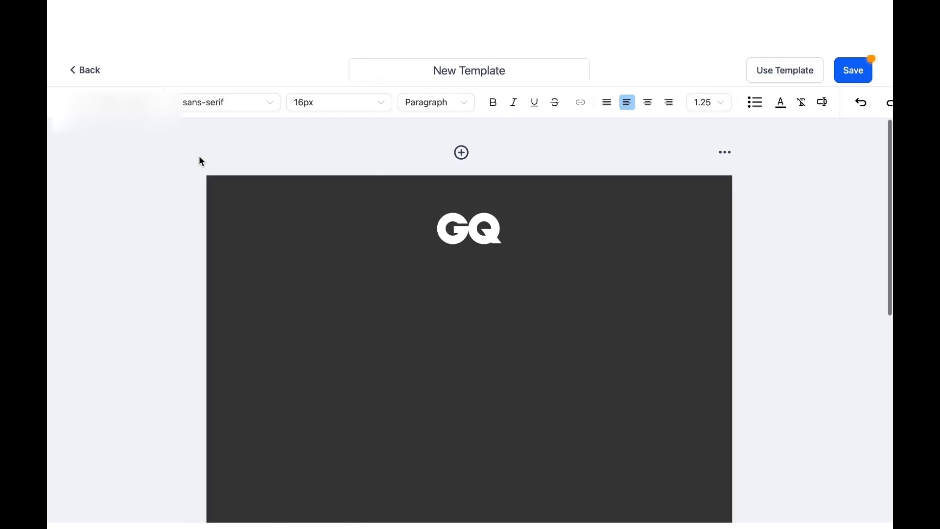
Add a product list element below the GQ logo and set its background color to white #ffffff
click(101, 102)
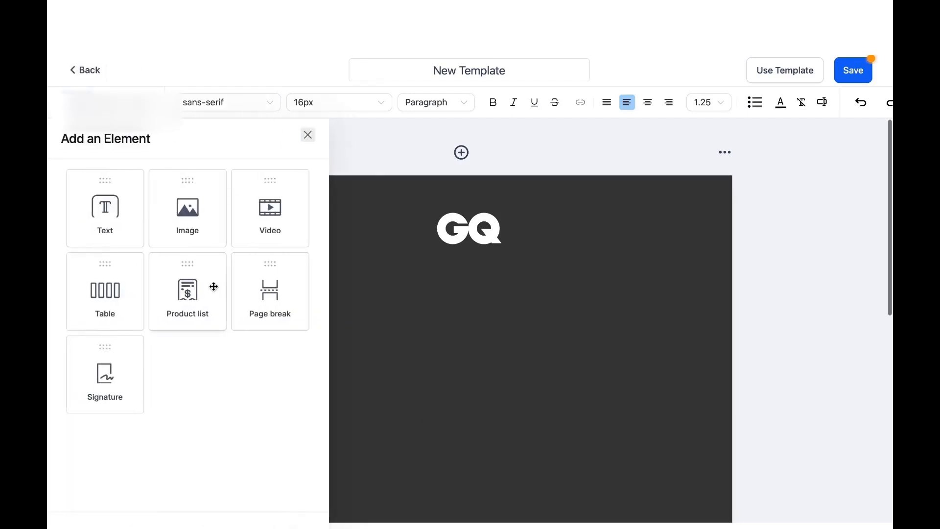
drag(195, 291, 482, 268)
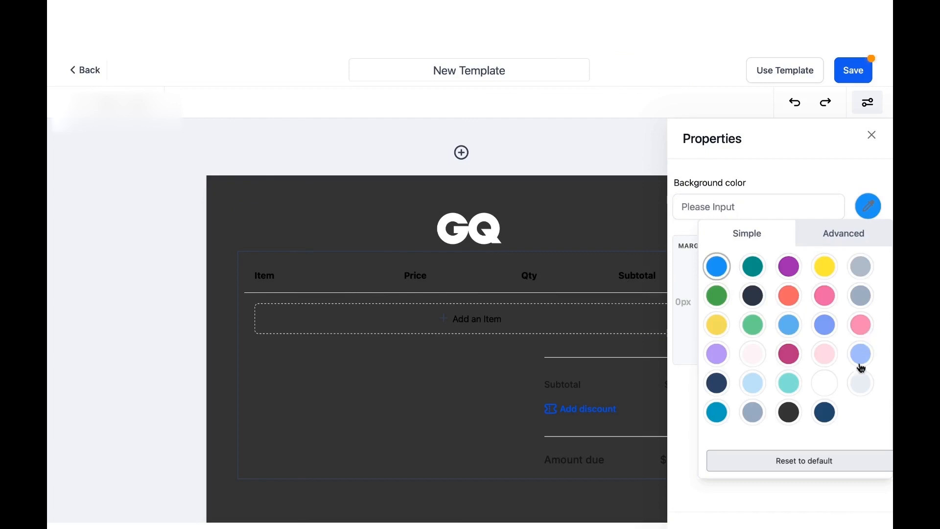
click(825, 383)
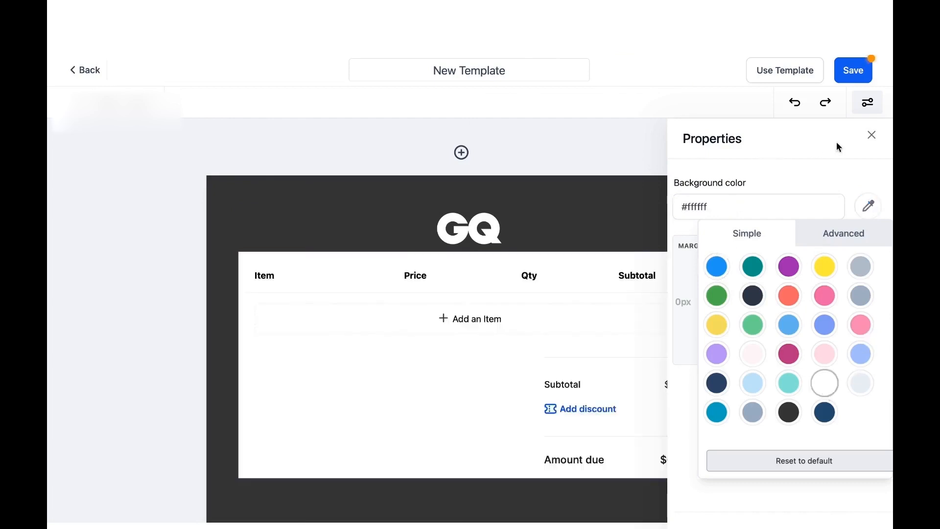
click(876, 142)
Add the Getting Started with Automation product at $100 to the product list
scroll(559, 269, down, 3)
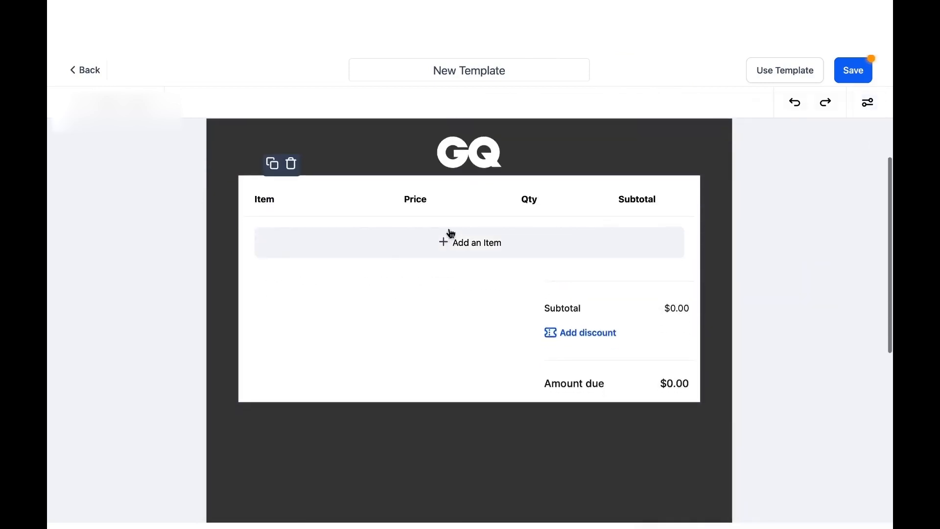
click(475, 244)
click(416, 279)
click(384, 309)
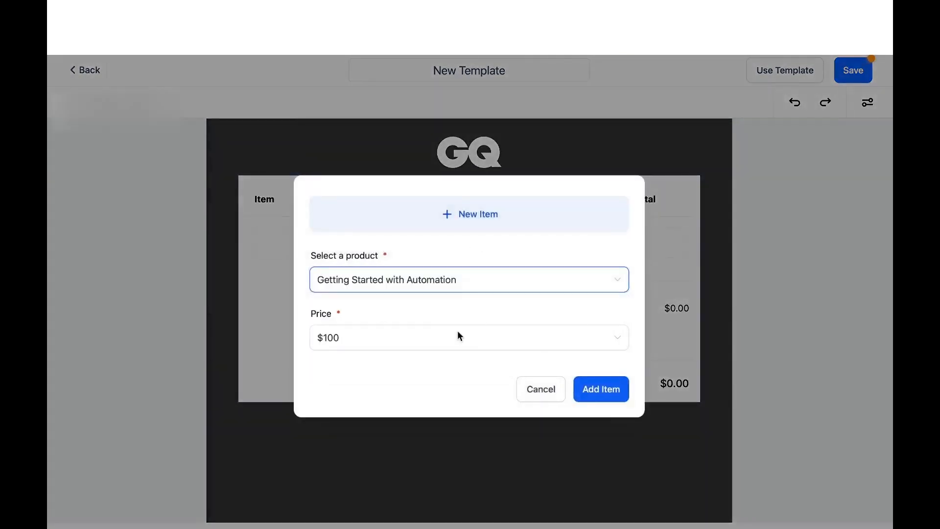
click(619, 390)
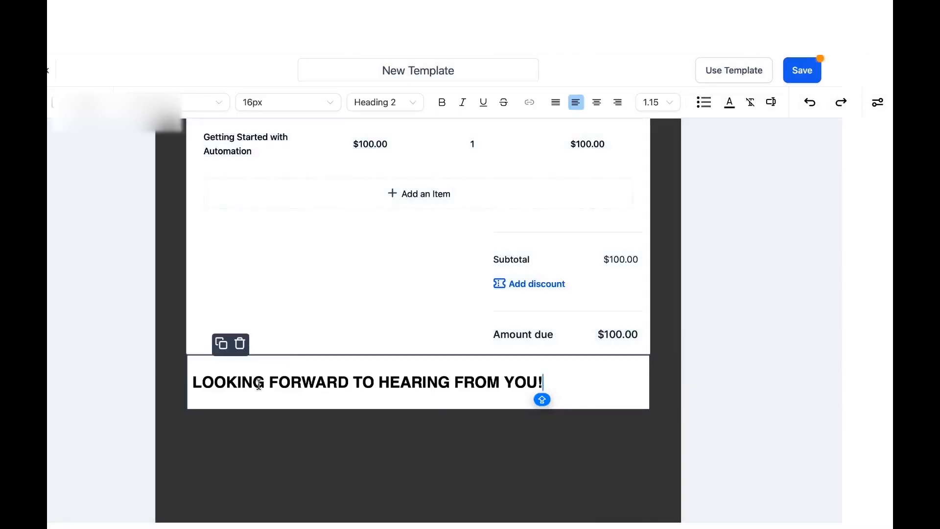
Rename the template to MARKETING AUTOMATION TEMPLATE and save it
scroll(498, 201, up, 4)
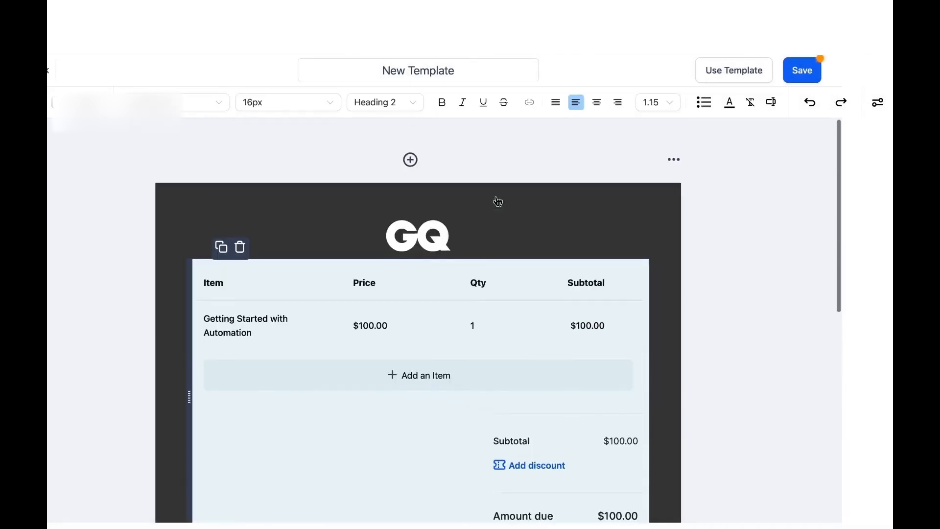
click(463, 70)
text(MAR)
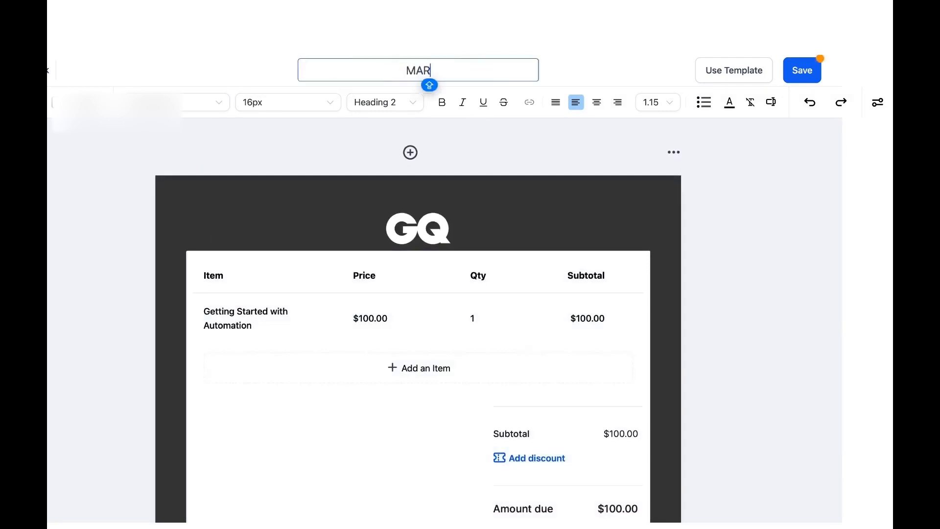
text(KETING AUTOMATION )
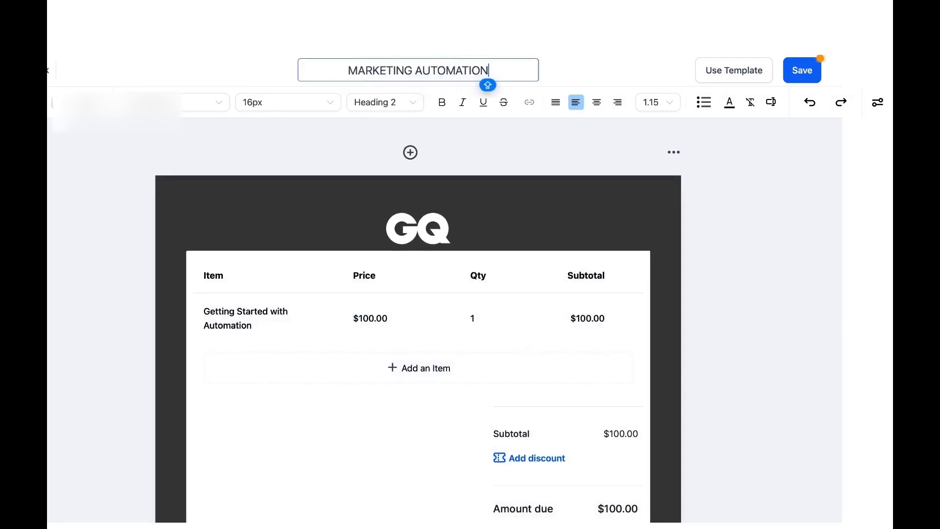
text(TEMPLATE)
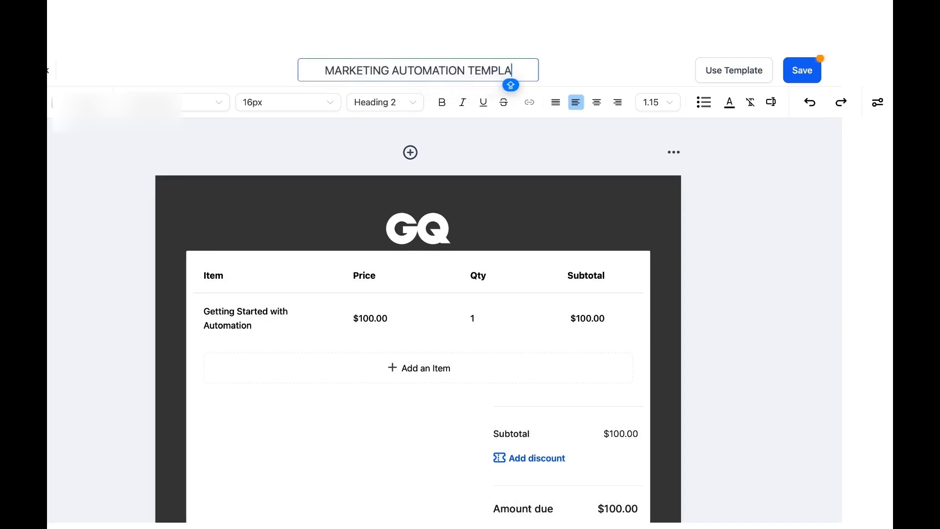
click(806, 71)
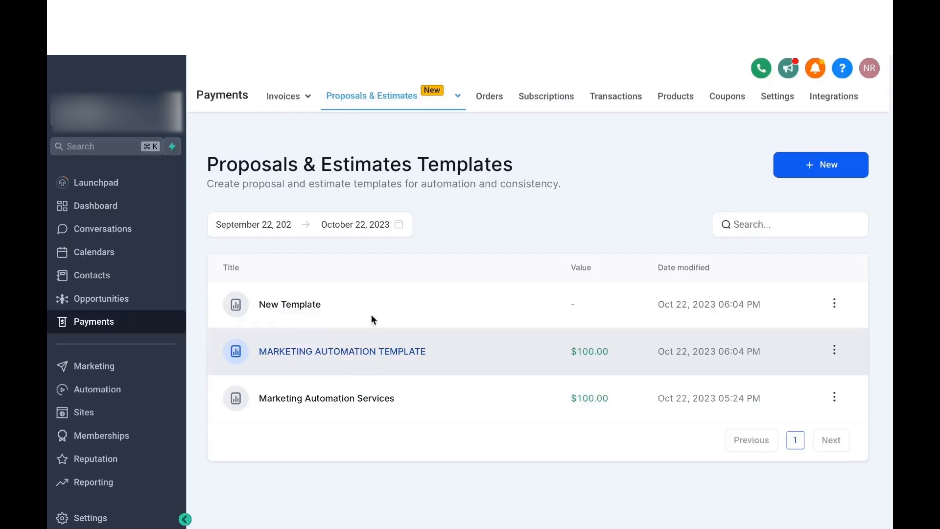
In the Proposals & Estimates settings, set Pulse Marketing as the customer email template for Document received and Document signed, and save
mouse_move(413, 108)
click(376, 127)
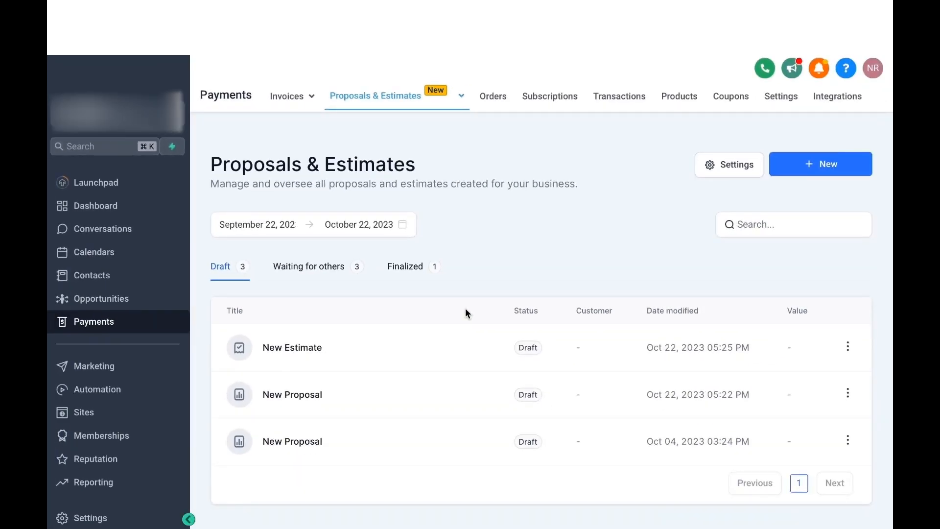
click(726, 157)
scroll(566, 218, down, 1)
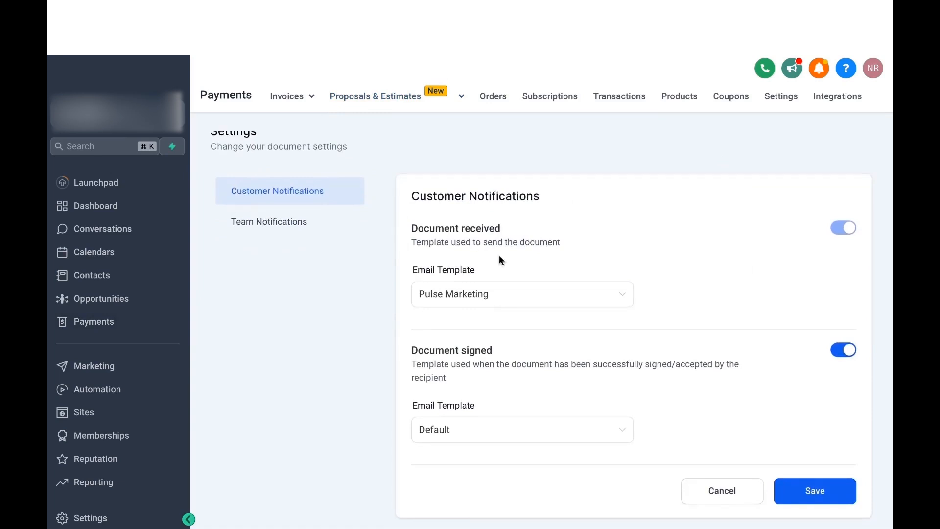
click(448, 296)
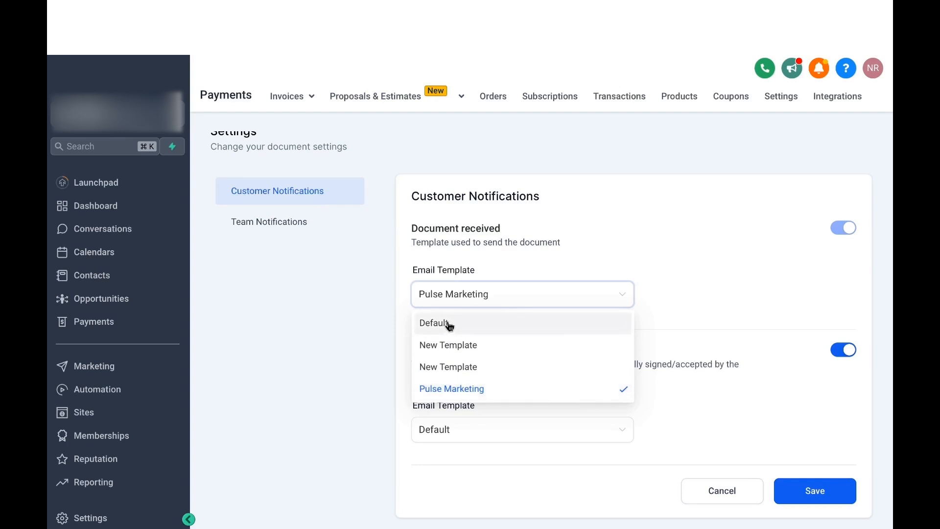
click(469, 398)
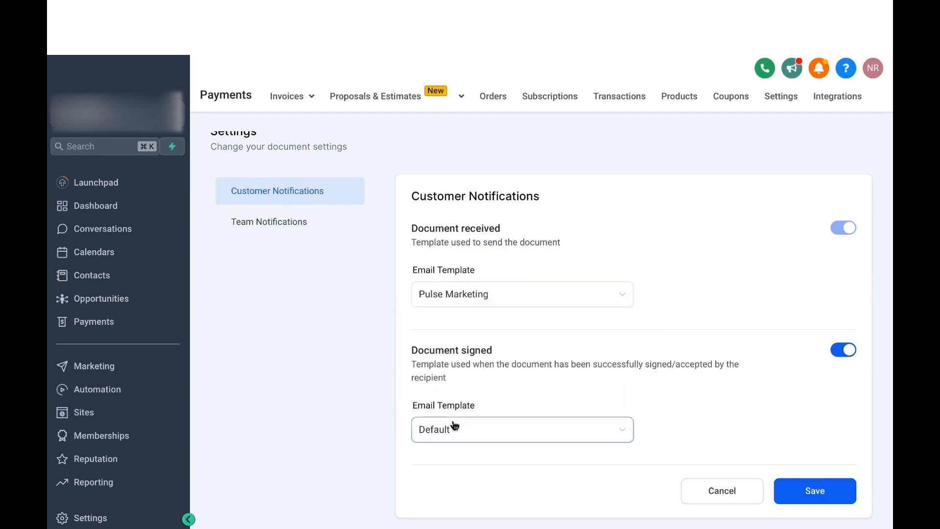
click(451, 427)
click(476, 401)
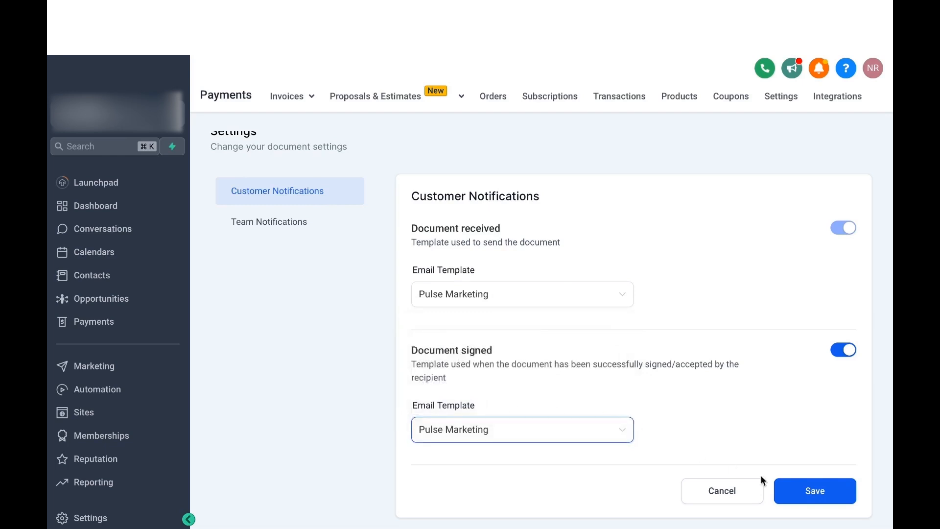
click(810, 494)
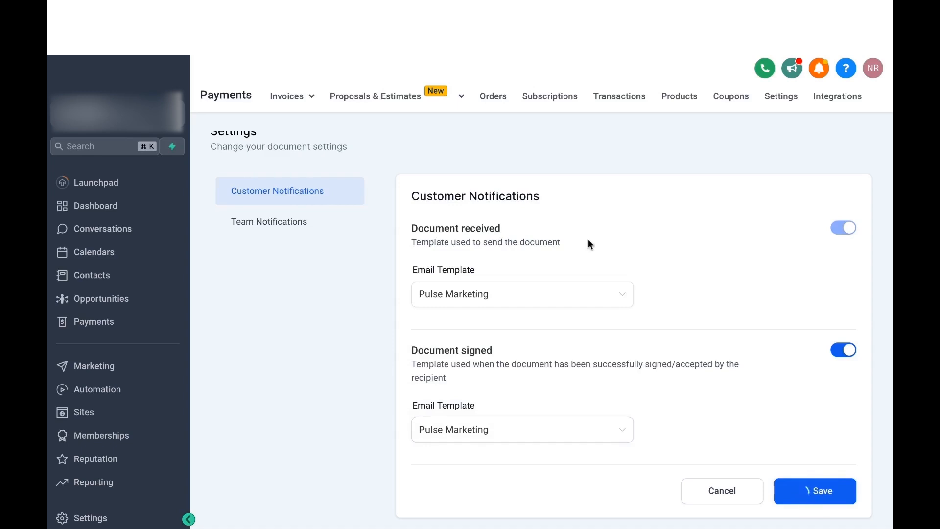
Review the Team Notifications settings for signed documents, and return to the list of all proposals and estimates
click(286, 225)
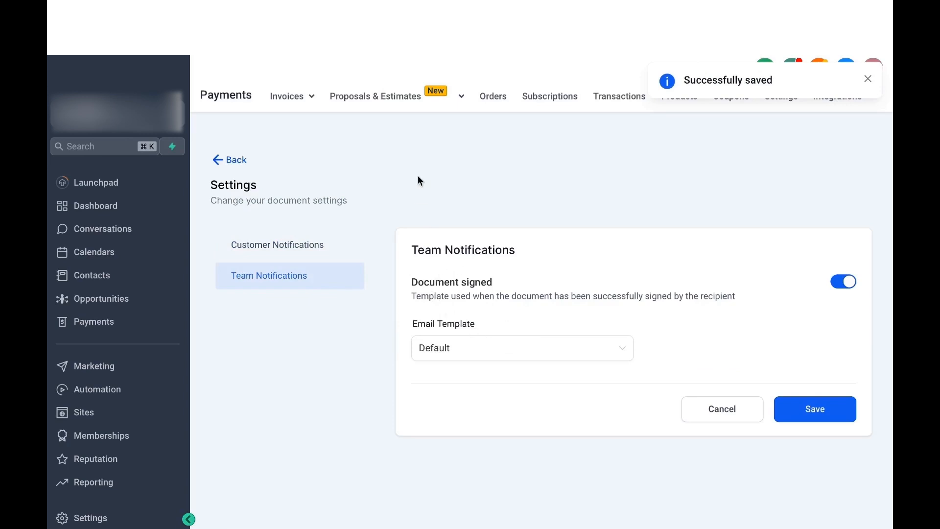
mouse_move(375, 96)
click(379, 122)
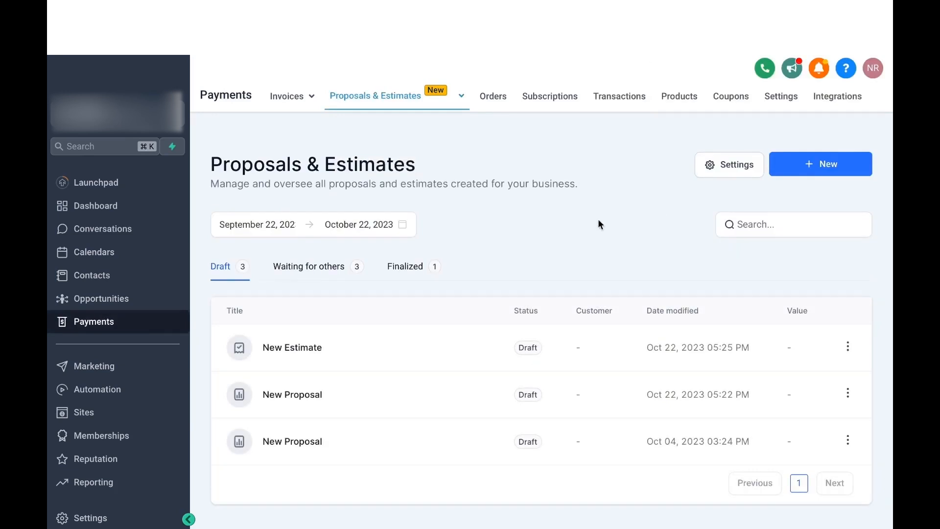
Create a draft document from MARKETING AUTOMATION TEMPLATE in the Proposals & Estimates templates and return to the list
mouse_move(402, 115)
click(377, 148)
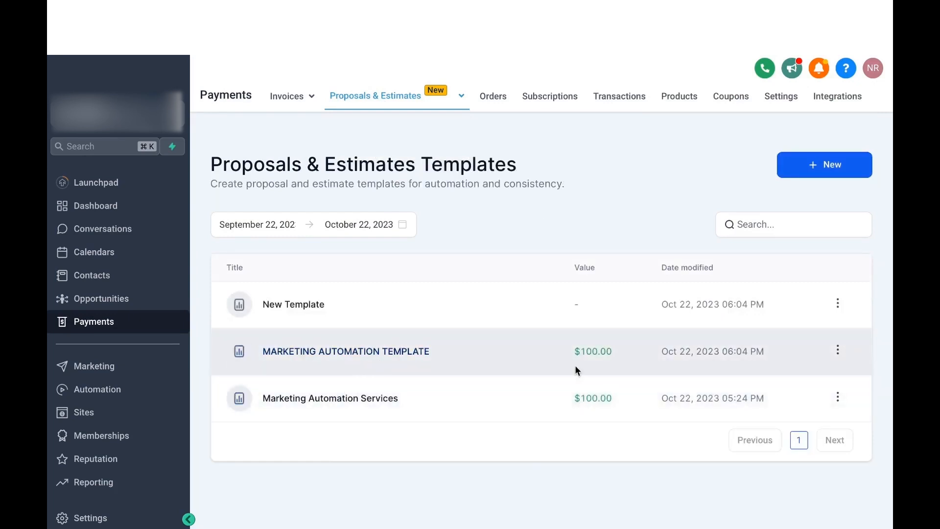
click(837, 349)
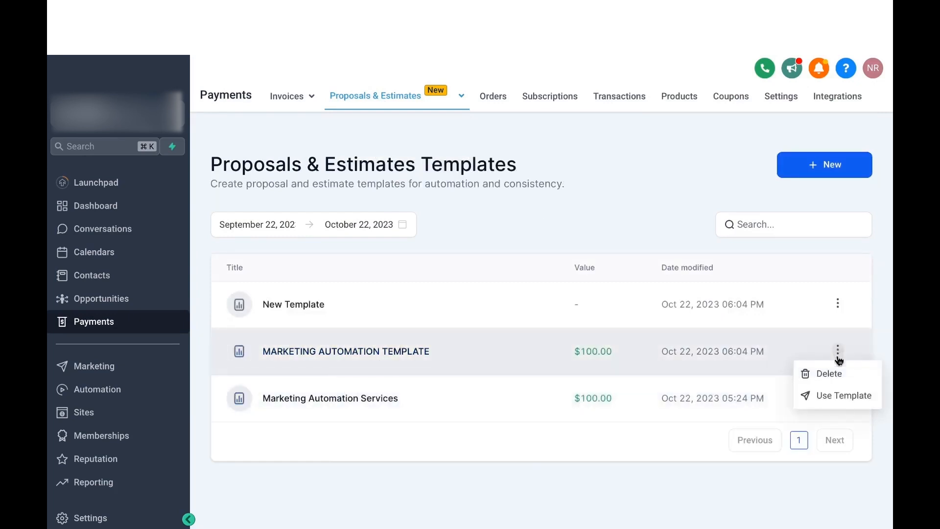
click(822, 402)
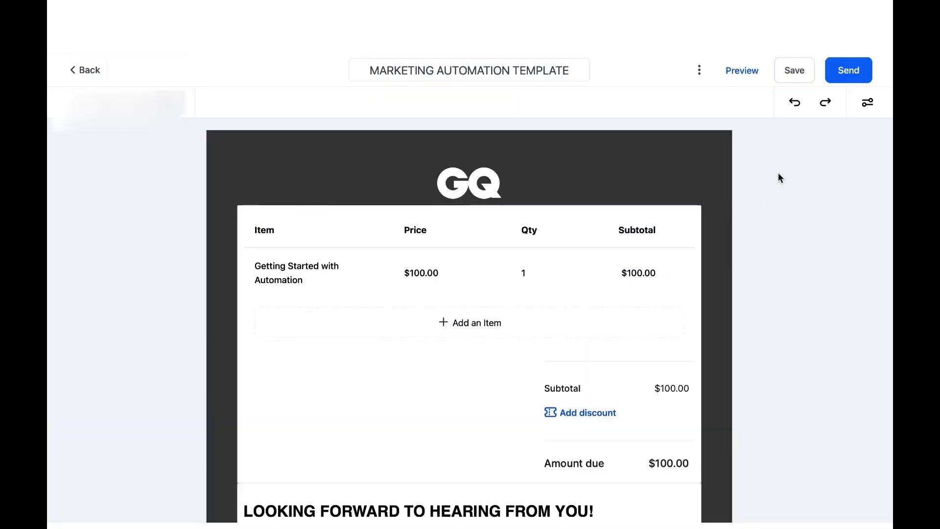
click(86, 70)
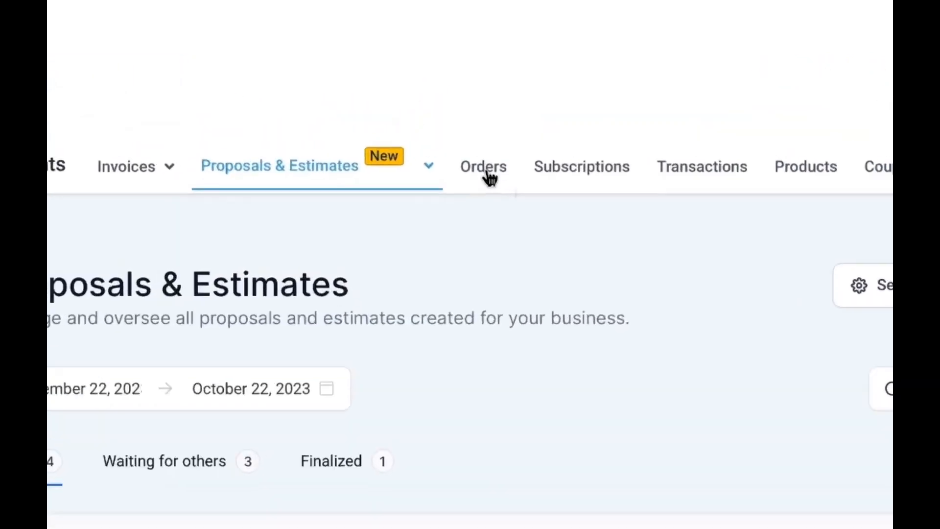
Review the Orders, Products, Subscriptions, Transactions and Coupons pages of Payments
click(487, 177)
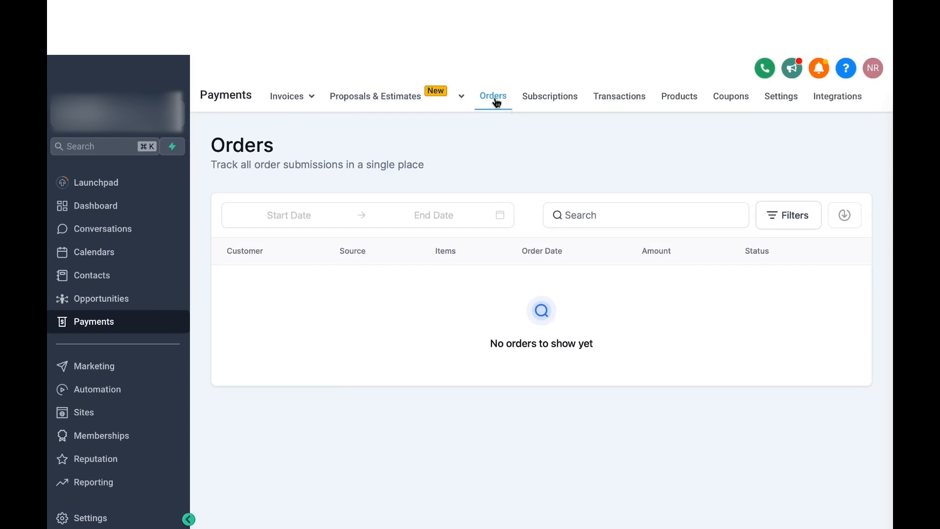
click(688, 96)
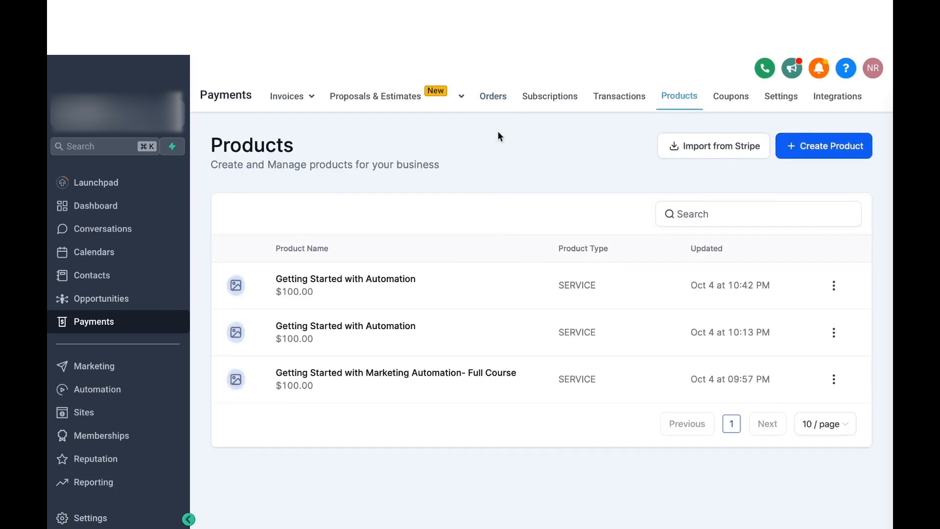
click(493, 98)
click(550, 96)
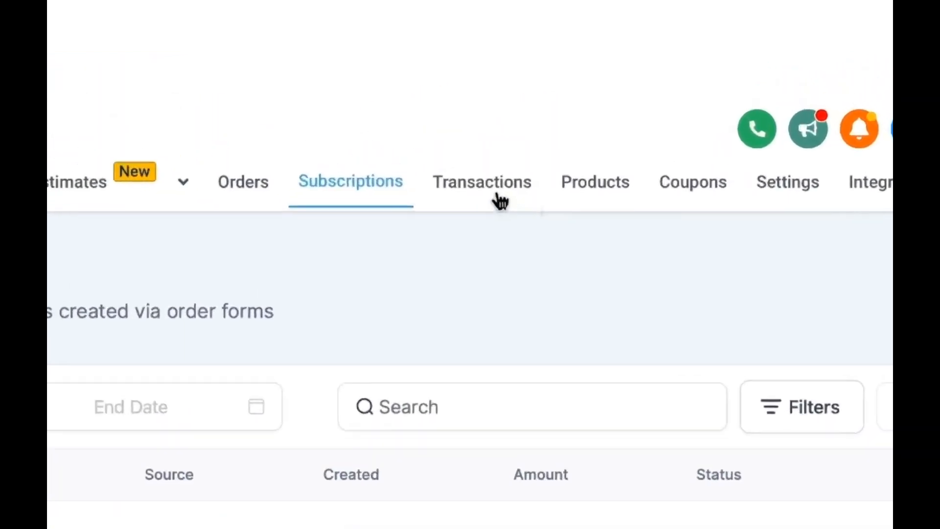
click(621, 99)
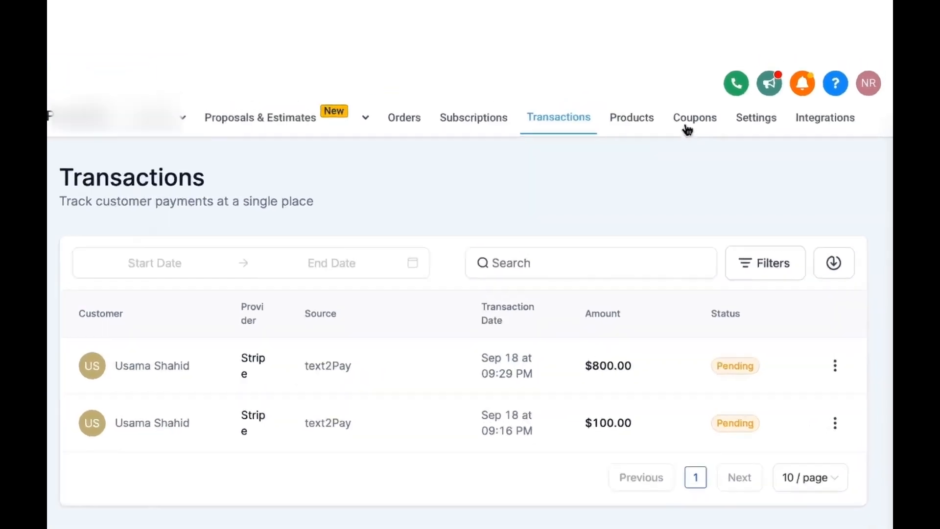
click(731, 96)
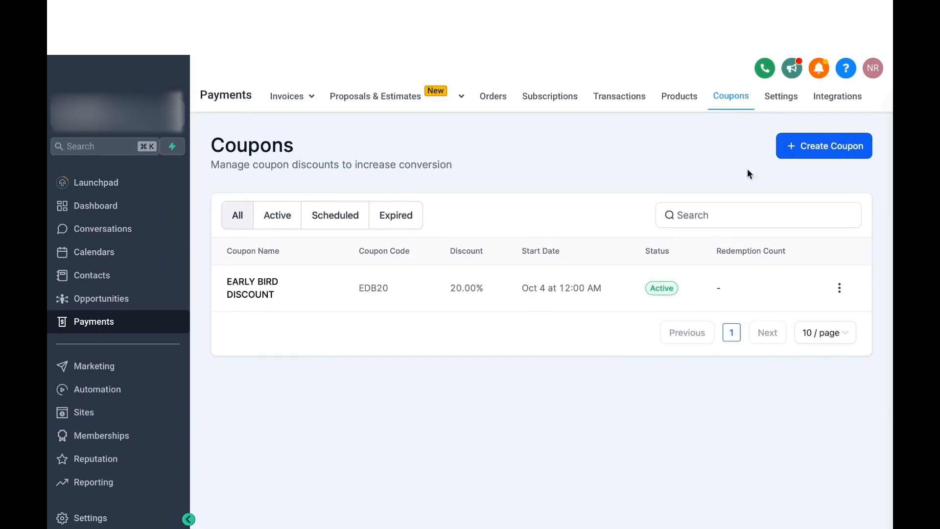
Start a new coupon named CHRISTMAS DISCOUNT with the coupon code CD20
click(804, 149)
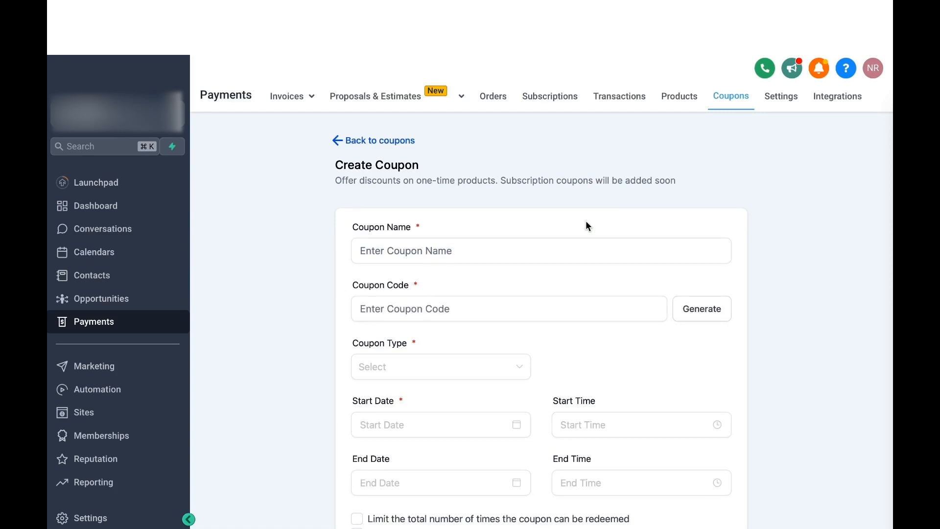
scroll(353, 170, down, 1)
scroll(430, 177, down, 1)
click(408, 197)
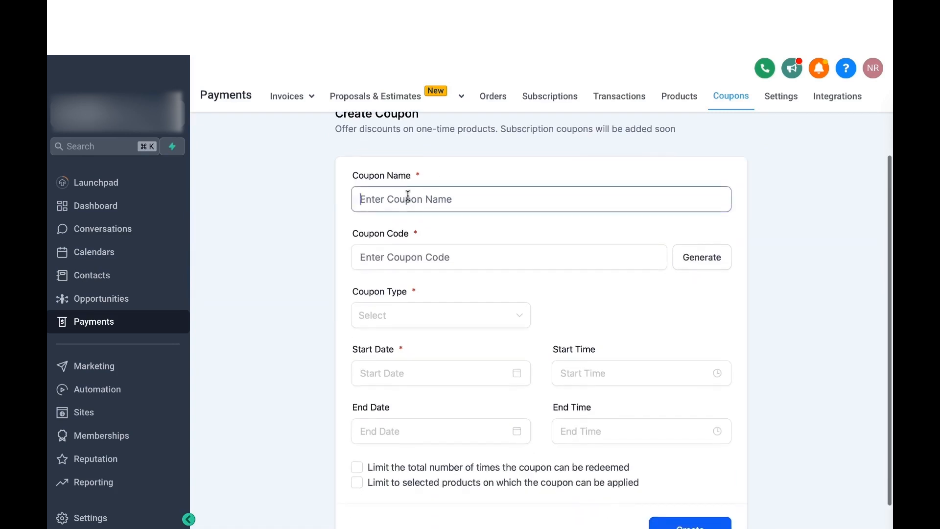
text(CHRIS)
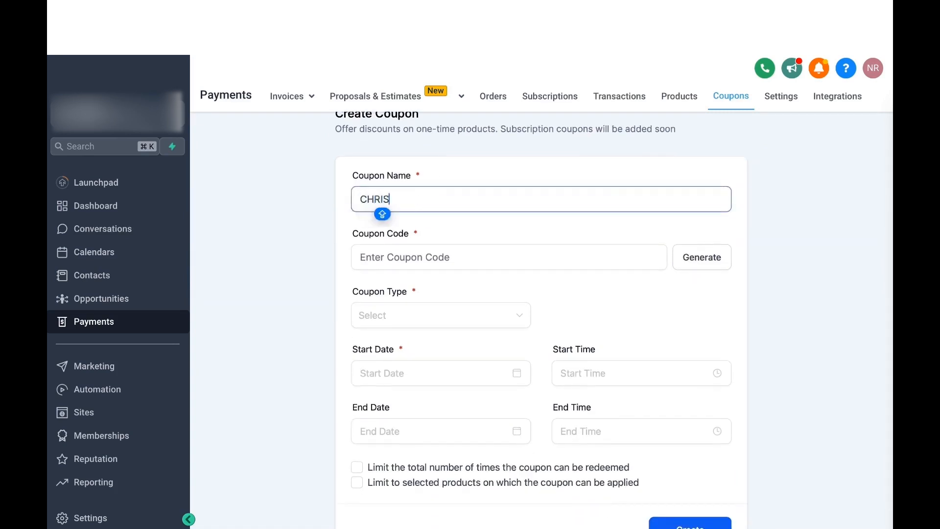
text(TMAS DISCOUNT)
click(428, 249)
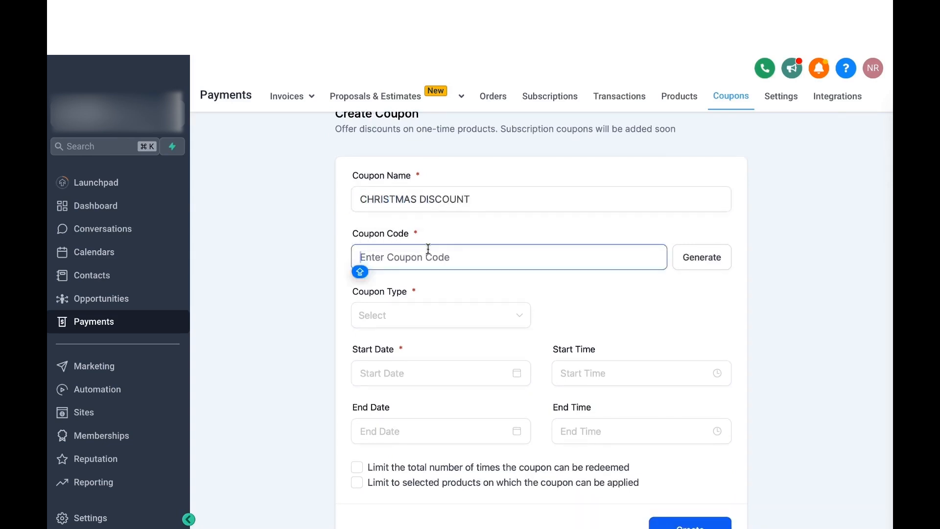
text(CD20)
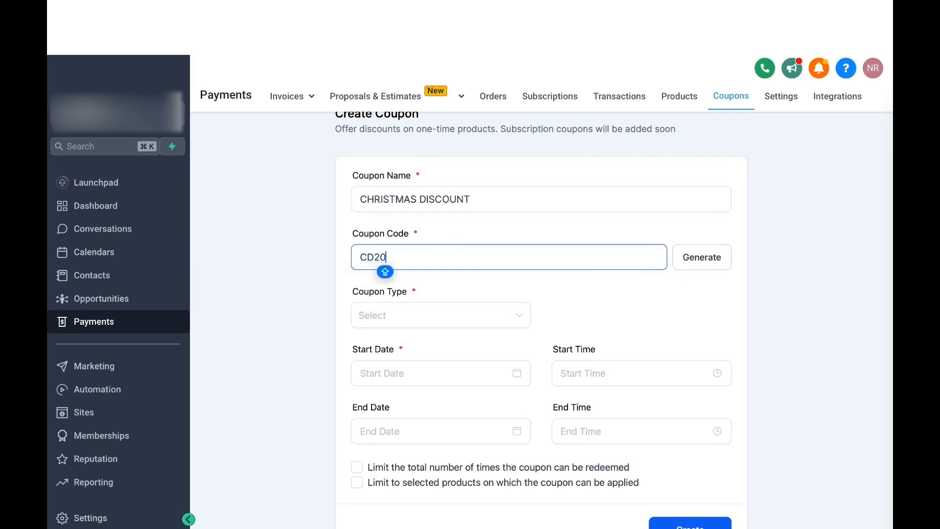
Make it a Percentage Coupon offering 20% off, with October 22, 2023 as the start date
scroll(471, 208, down, 1)
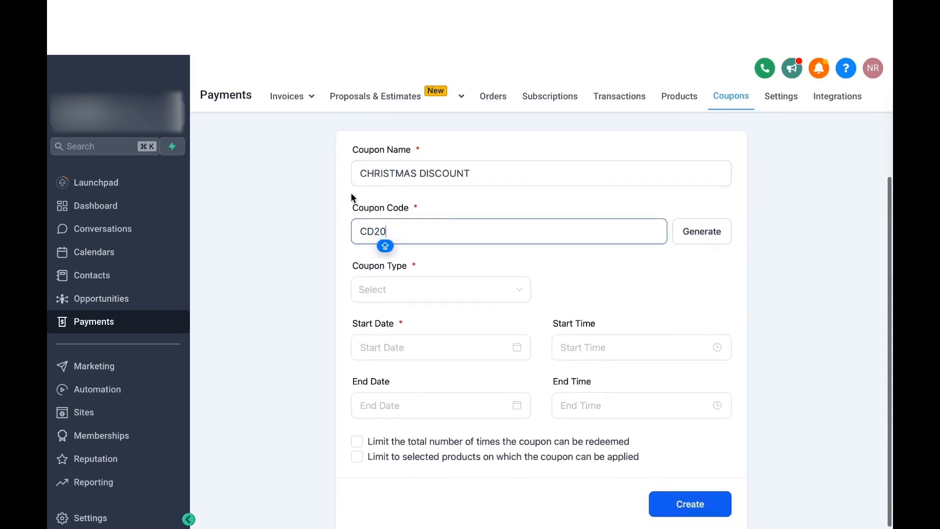
click(407, 291)
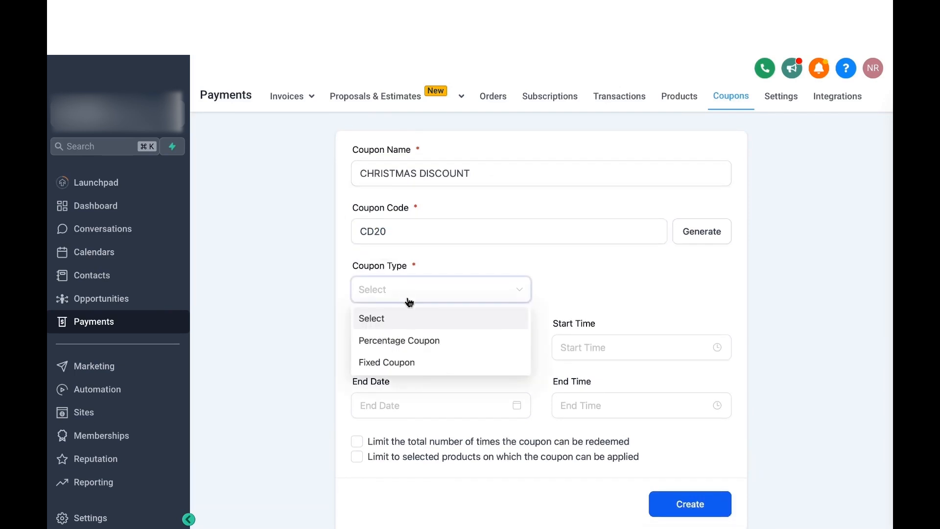
click(398, 348)
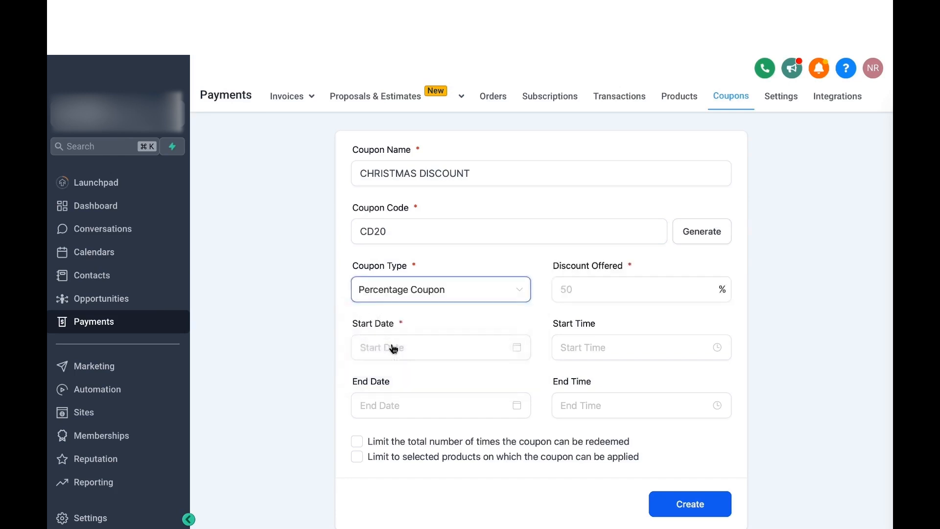
click(585, 289)
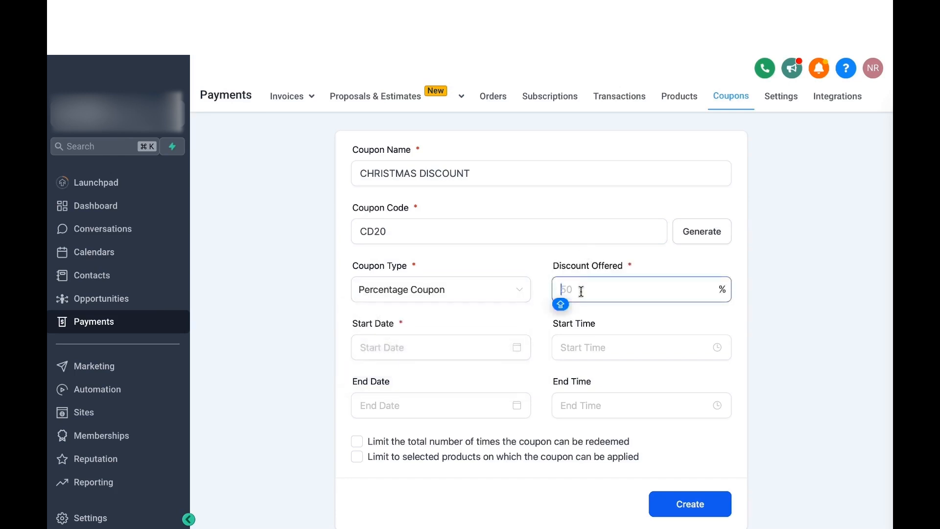
text(20)
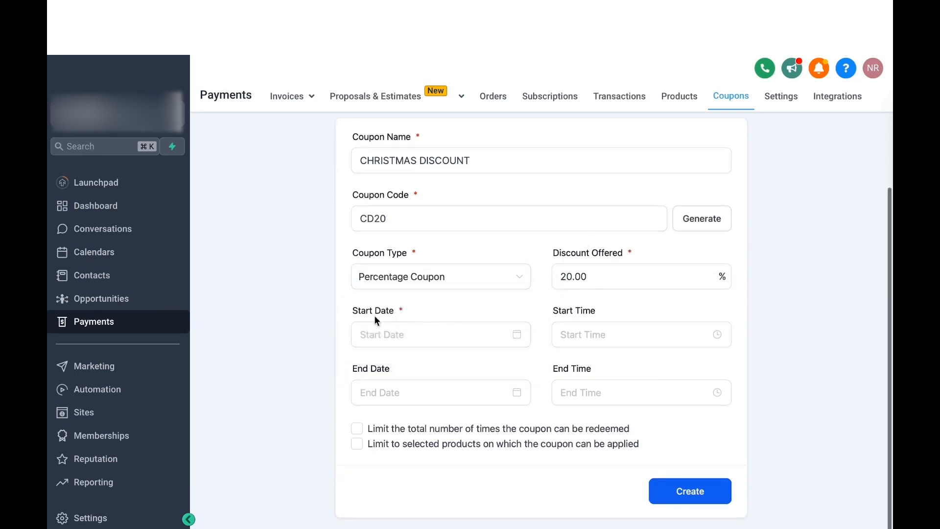
click(386, 331)
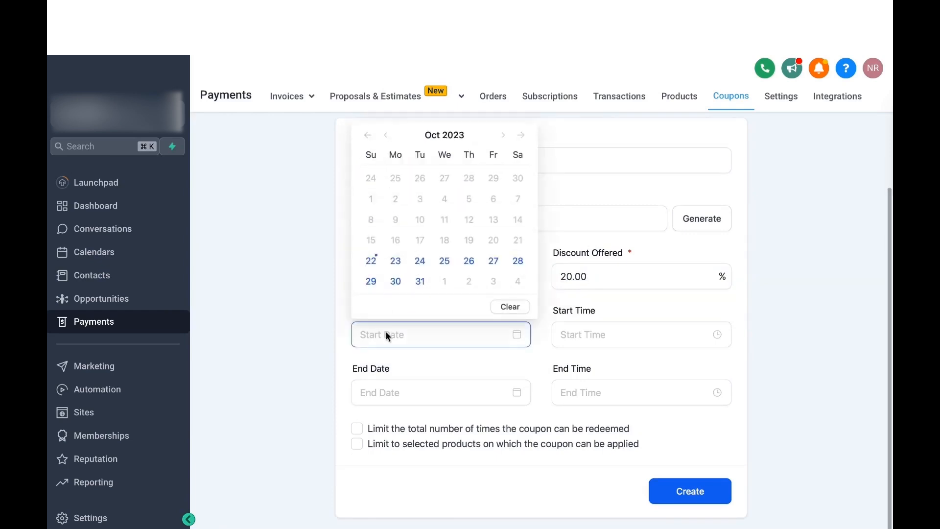
click(373, 262)
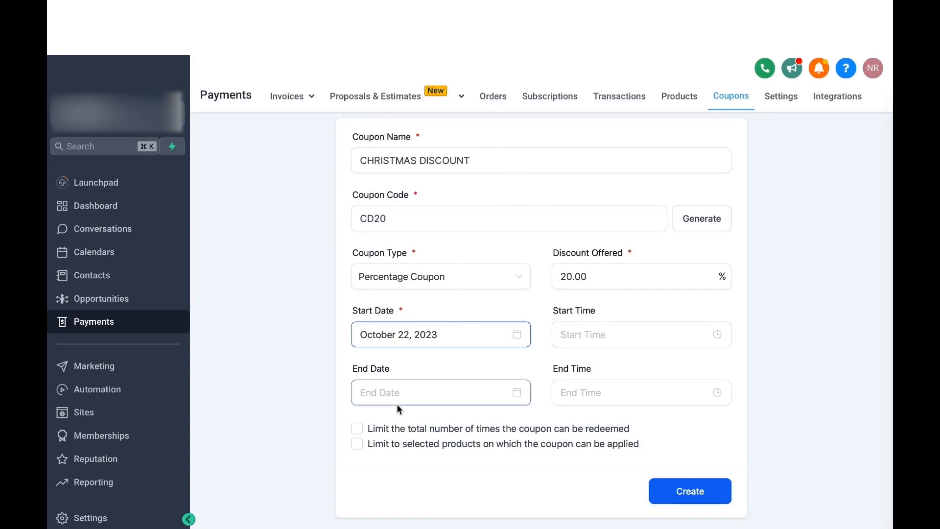
Limit the total number of times the coupon can be redeemed to 50
click(357, 429)
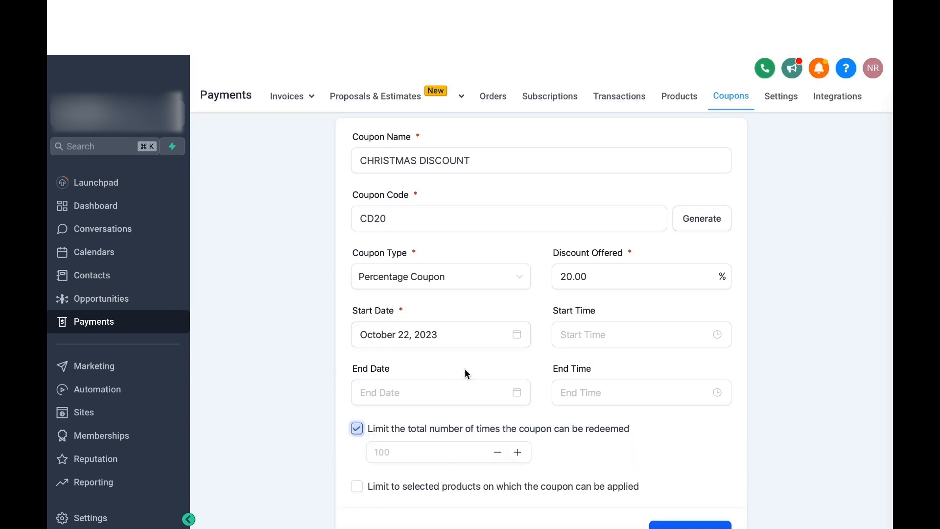
scroll(465, 368, down, 1)
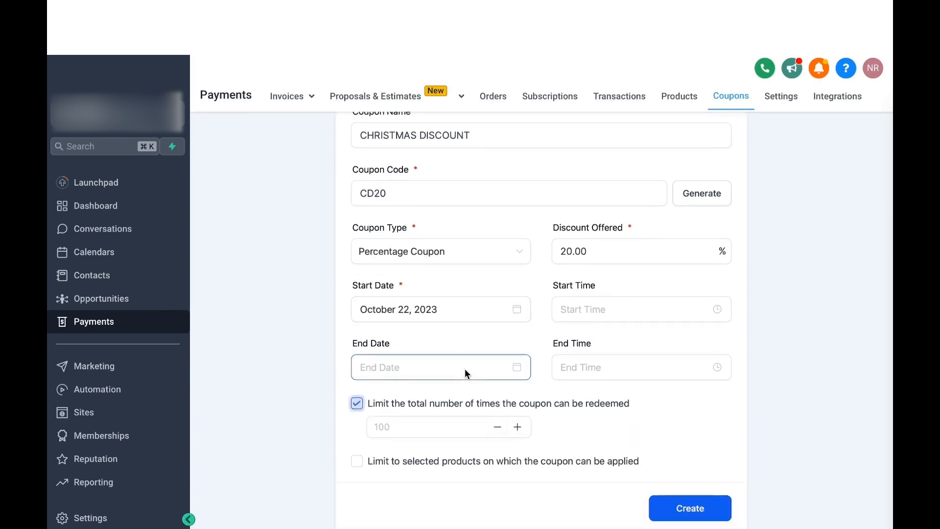
click(410, 425)
text(50)
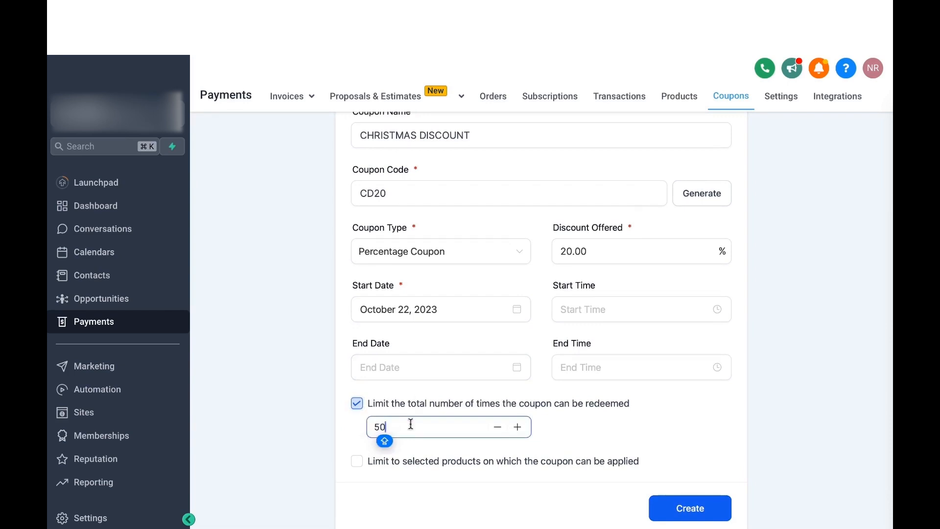
Limit the coupon to the first Getting Started with Automation product and create the coupon
scroll(410, 424, down, 1)
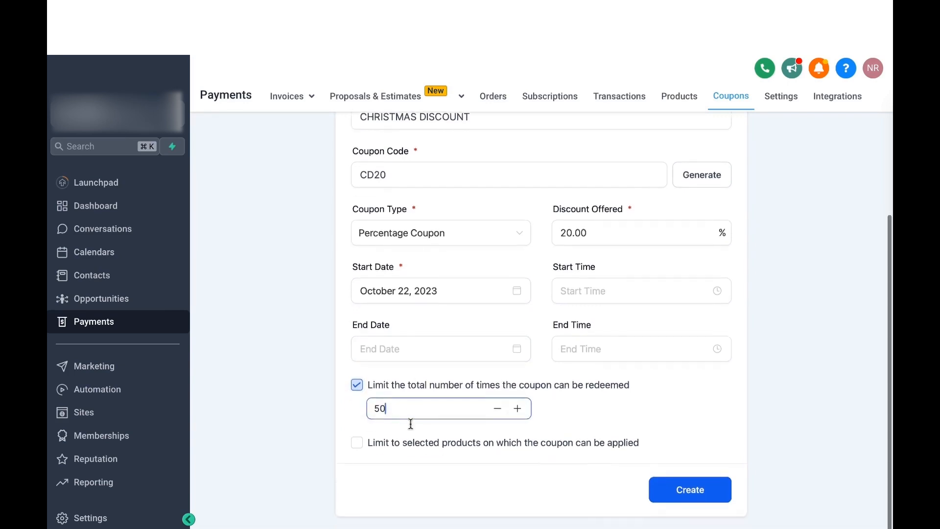
click(359, 445)
scroll(457, 419, down, 1)
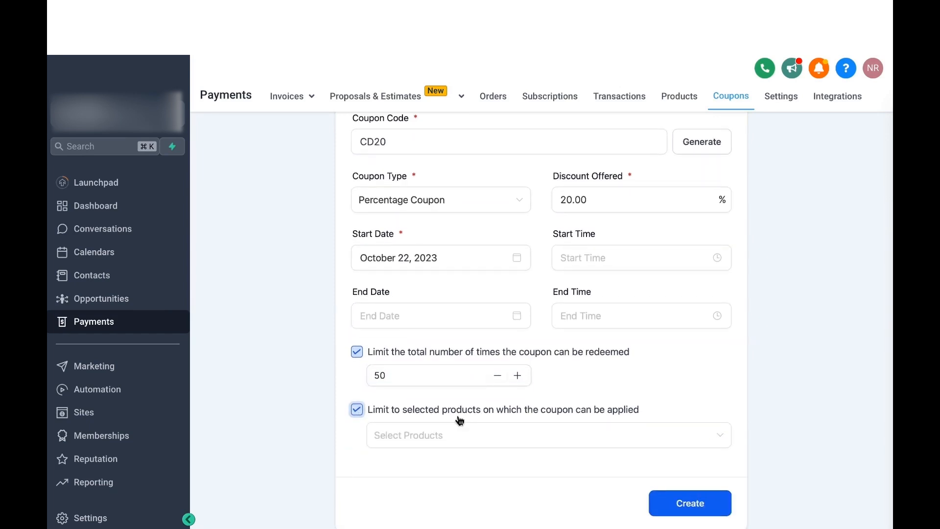
click(443, 434)
scroll(443, 434, down, 1)
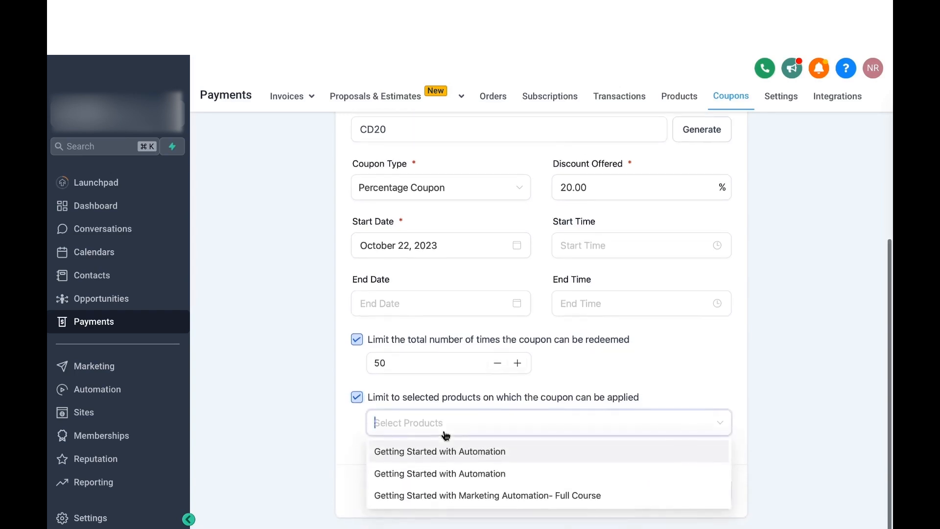
click(455, 450)
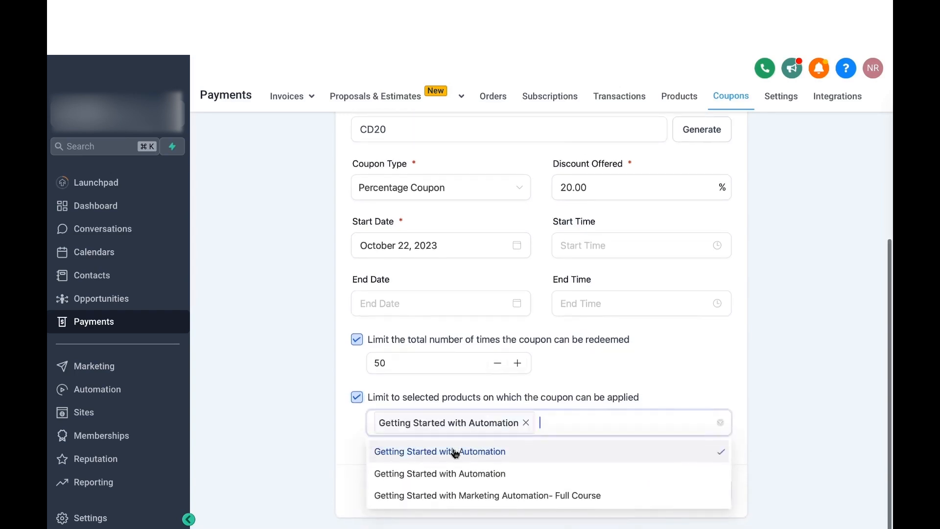
click(672, 380)
scroll(681, 340, up, 3)
scroll(681, 341, down, 3)
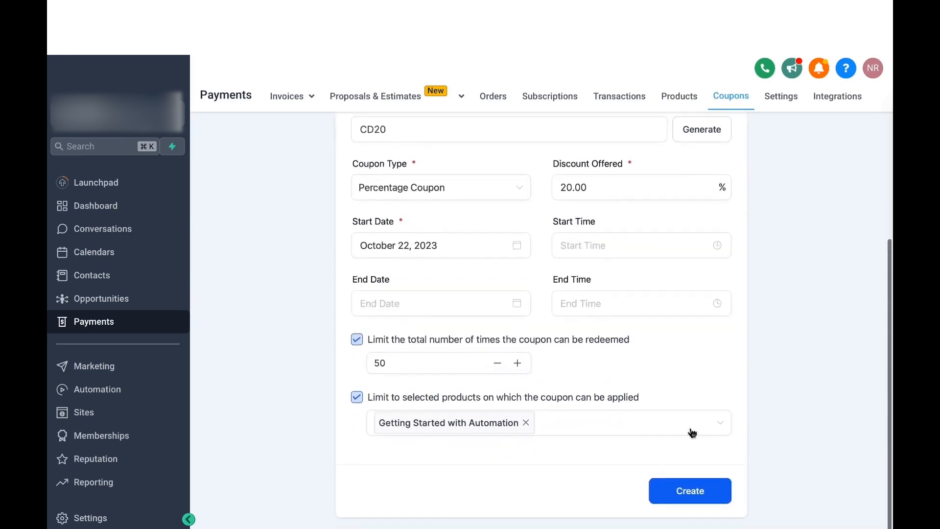
click(692, 492)
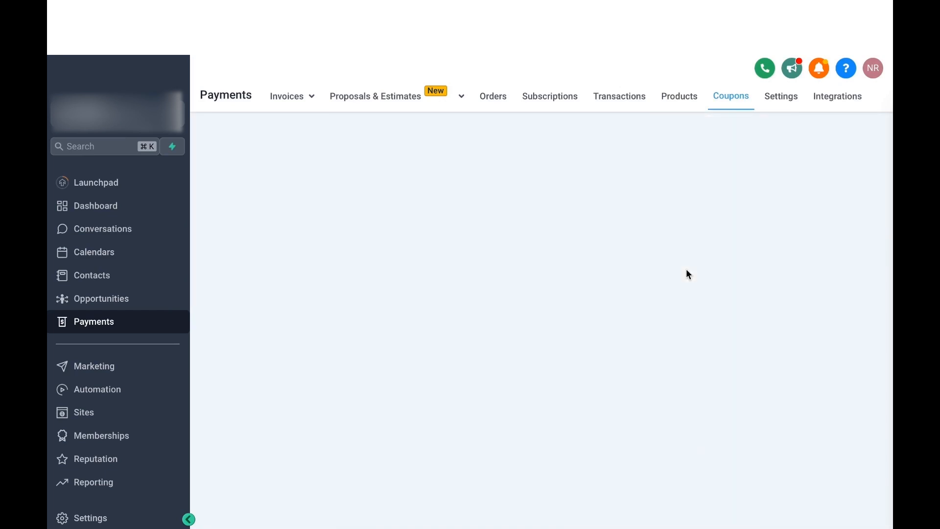